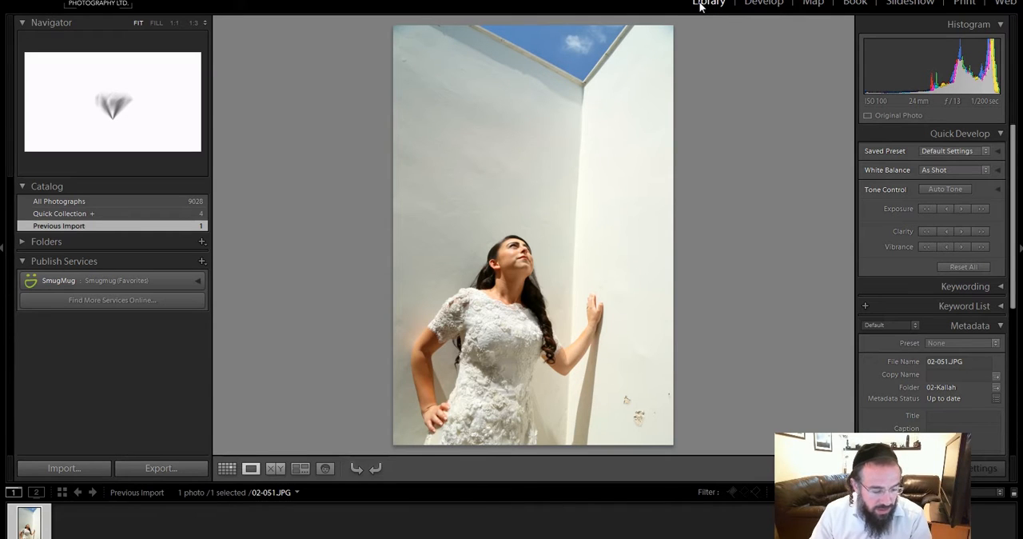
Step: Show the photo's capture info overlay, and convert the photo to Black & White in the Develop module
key("i")
key("i")
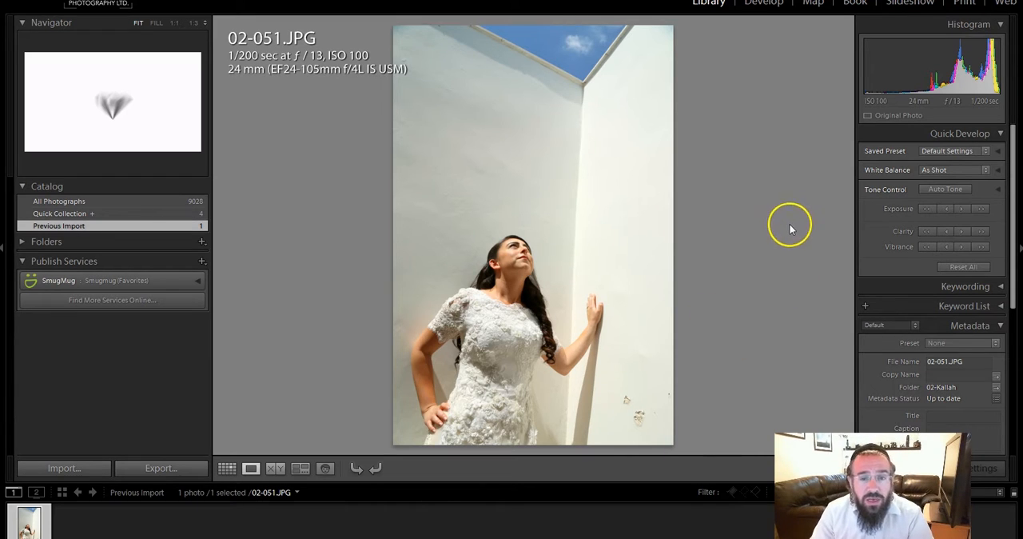
left_click(764, 4)
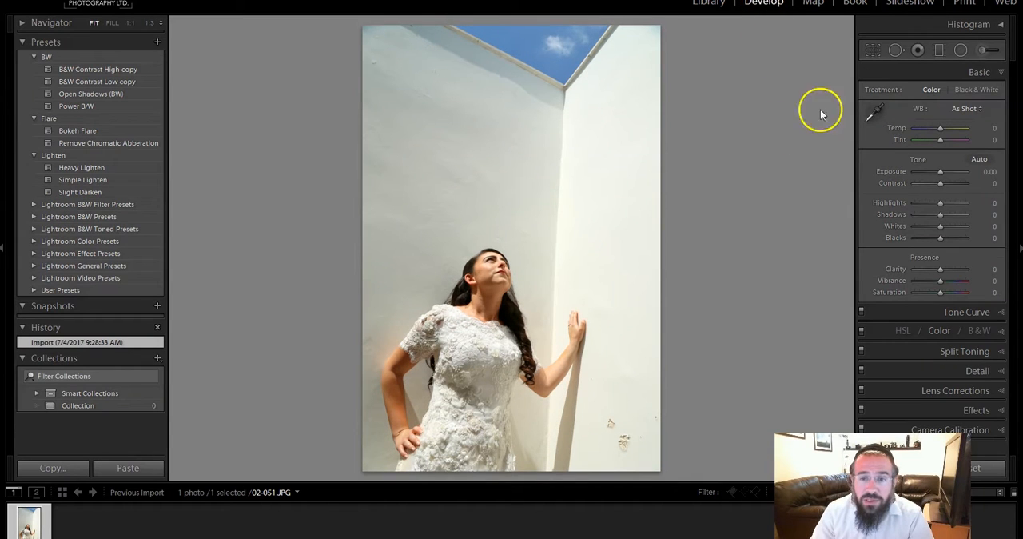
left_click(970, 91)
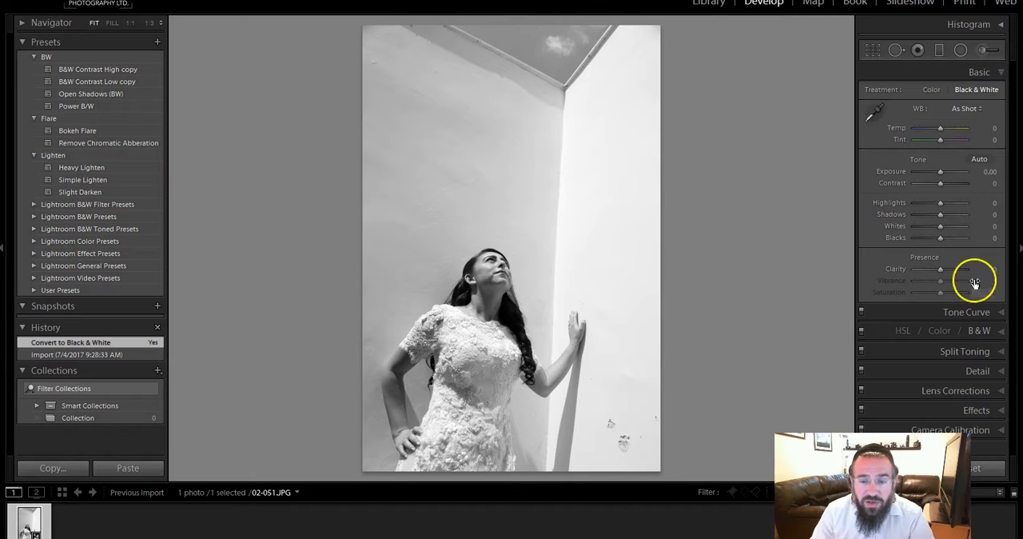
Step: Set the Black & White Mix to Red −11, Orange +4, Yellow −40, Green +62, Aqua +38 and Blue −42
left_click(978, 331)
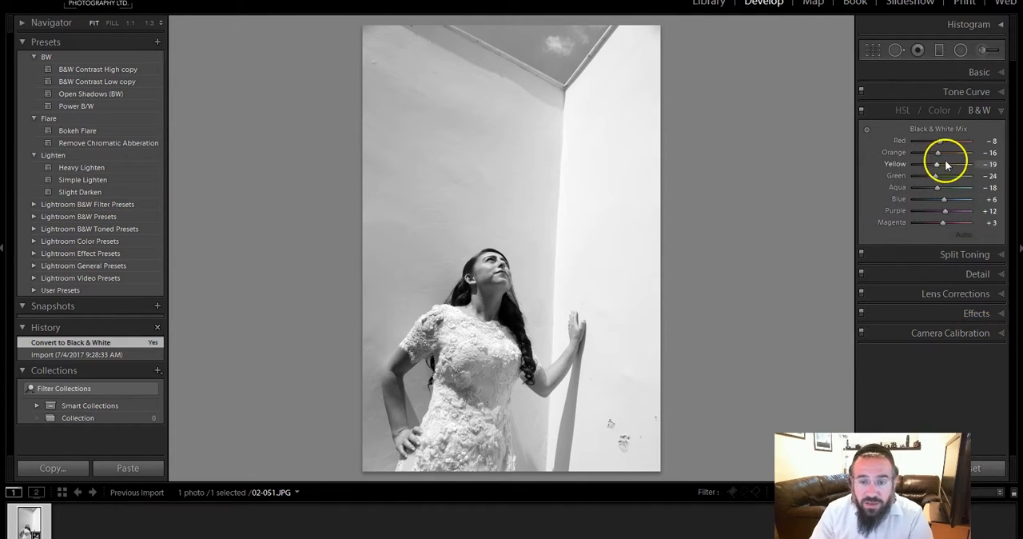
mouse_move(938, 153)
left_mouse_down()
mouse_move(952, 153)
mouse_move(943, 157)
left_mouse_up()
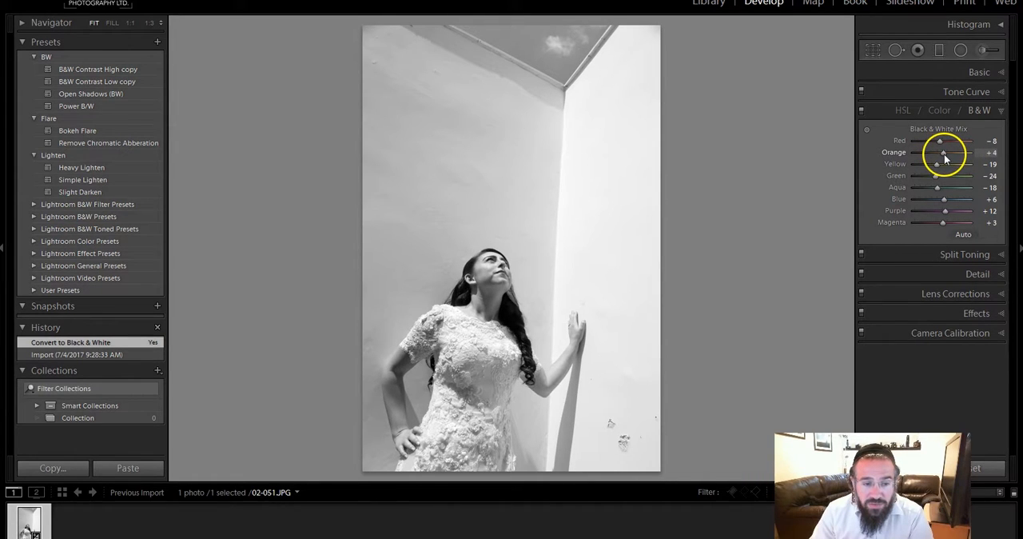
left_click_drag(940, 142, 952, 194)
left_click_drag(944, 199, 897, 205)
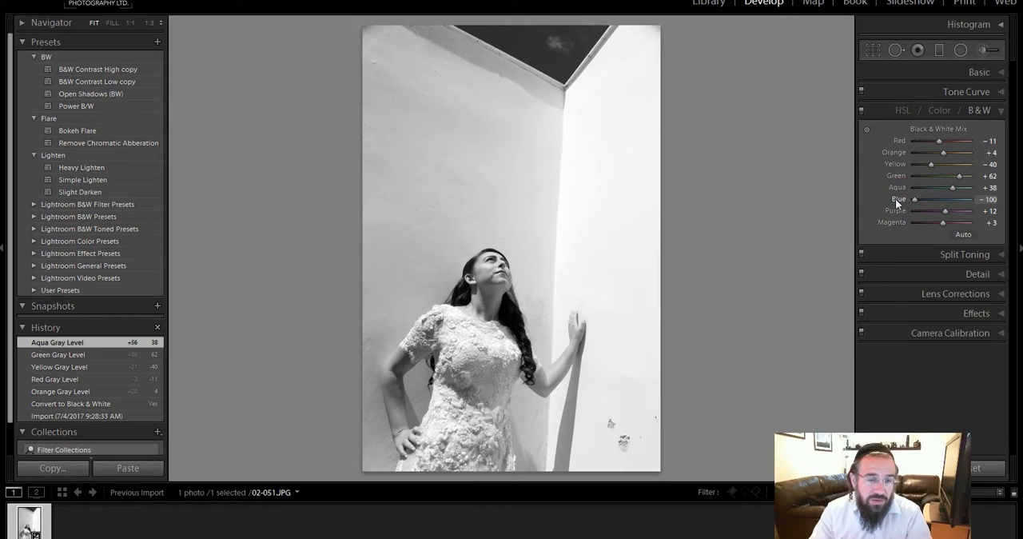
left_click_drag(897, 205, 861, 218)
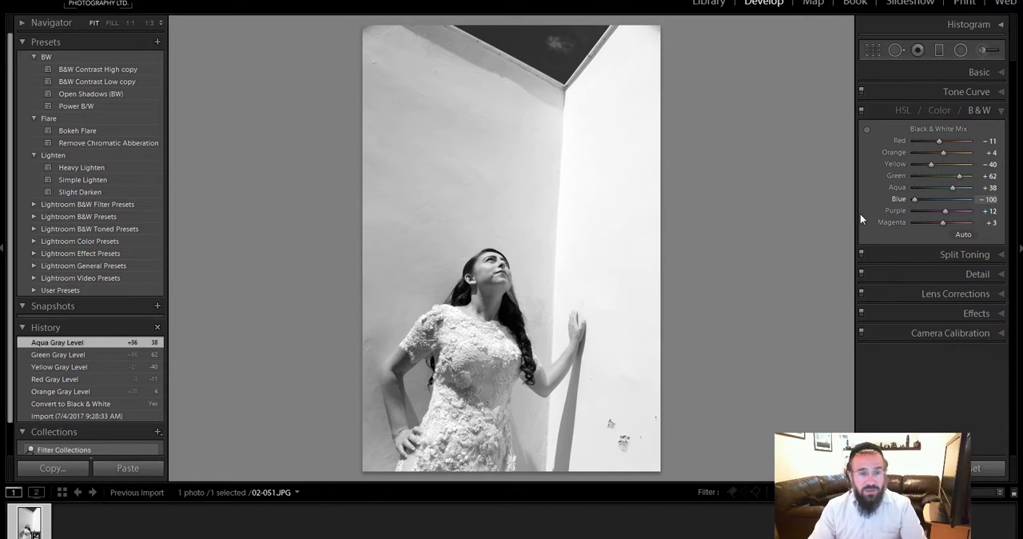
mouse_move(949, 207)
left_mouse_down()
mouse_move(1012, 200)
mouse_move(931, 206)
left_mouse_up()
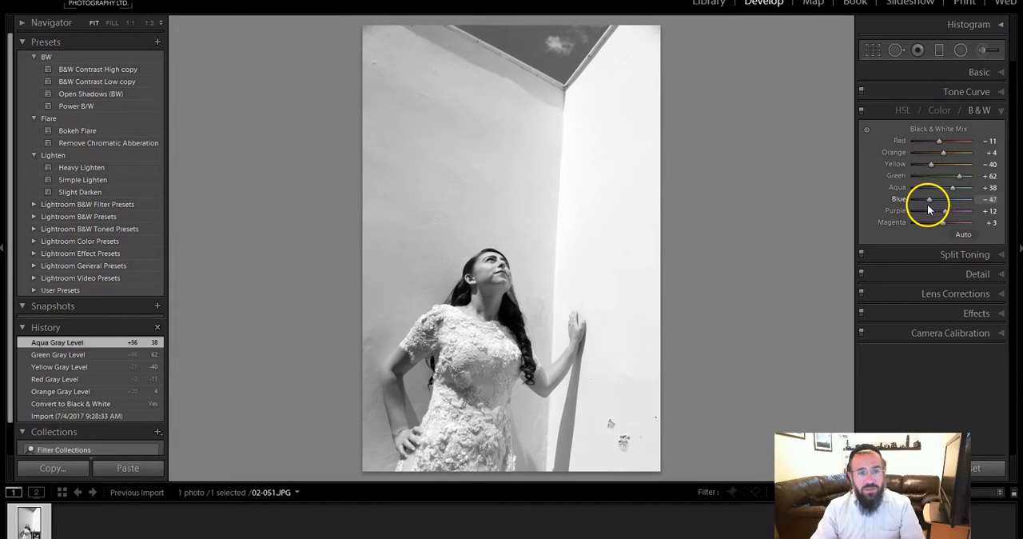
left_click_drag(930, 210, 930, 210)
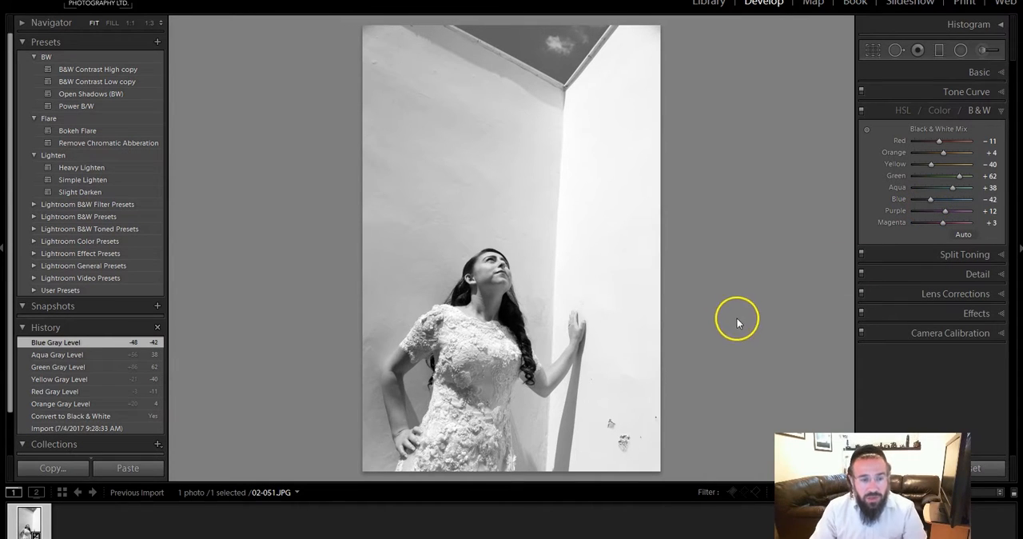
Step: Add film grain with an Amount of 37, inspecting the woman's face at 1:1 and leaving post-crop vignetting at 0
left_click(985, 313)
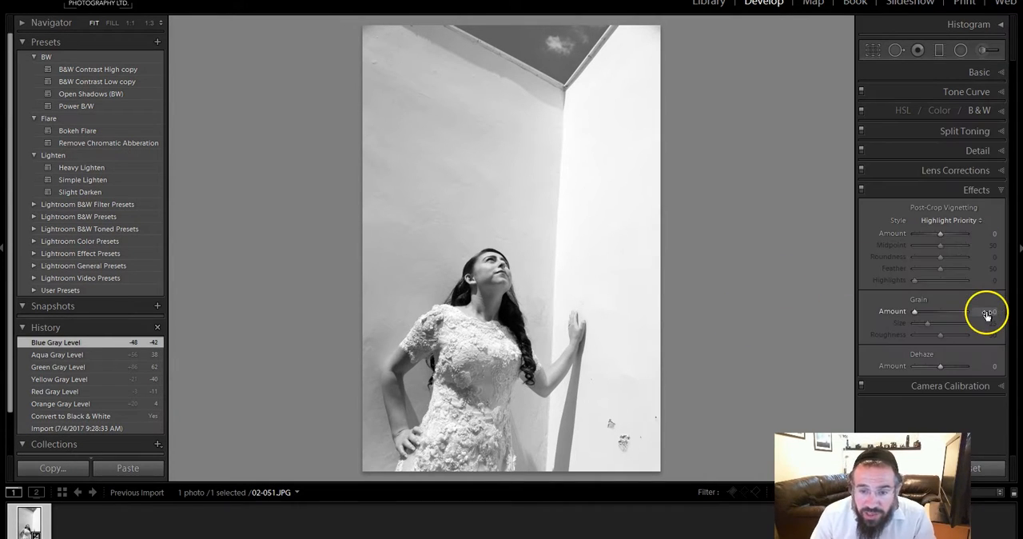
left_click_drag(917, 311, 930, 315)
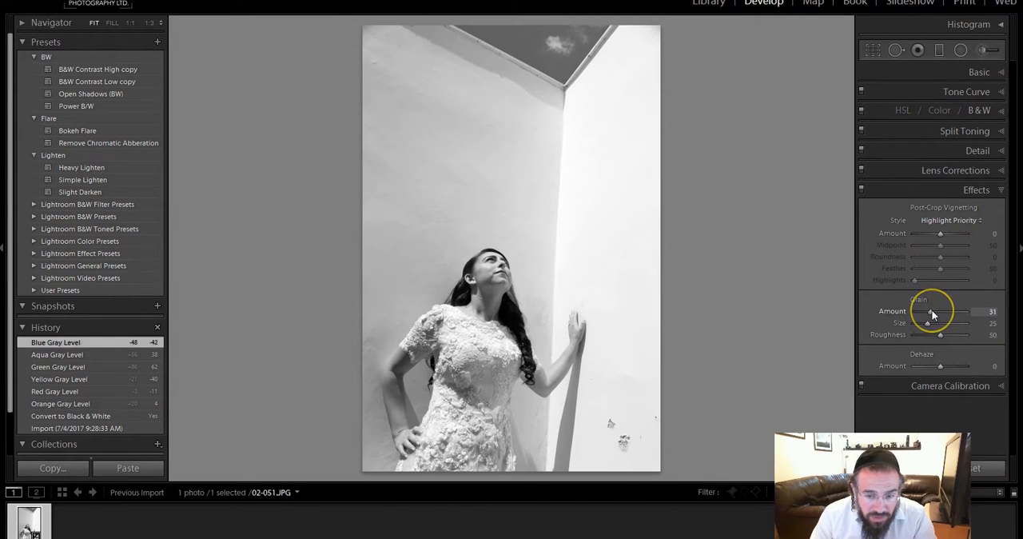
left_click(496, 283)
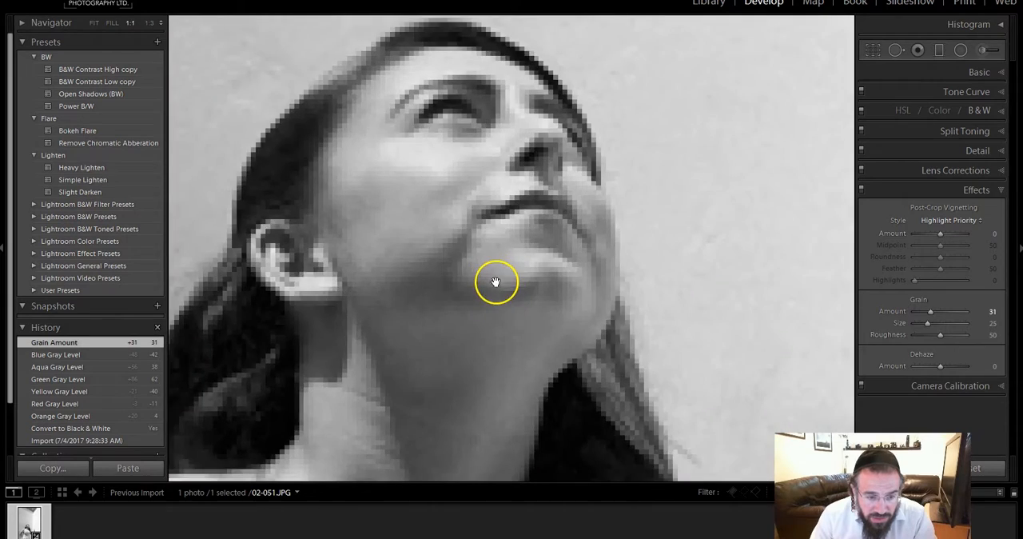
left_click_drag(607, 339, 504, 299)
left_click_drag(705, 339, 701, 354)
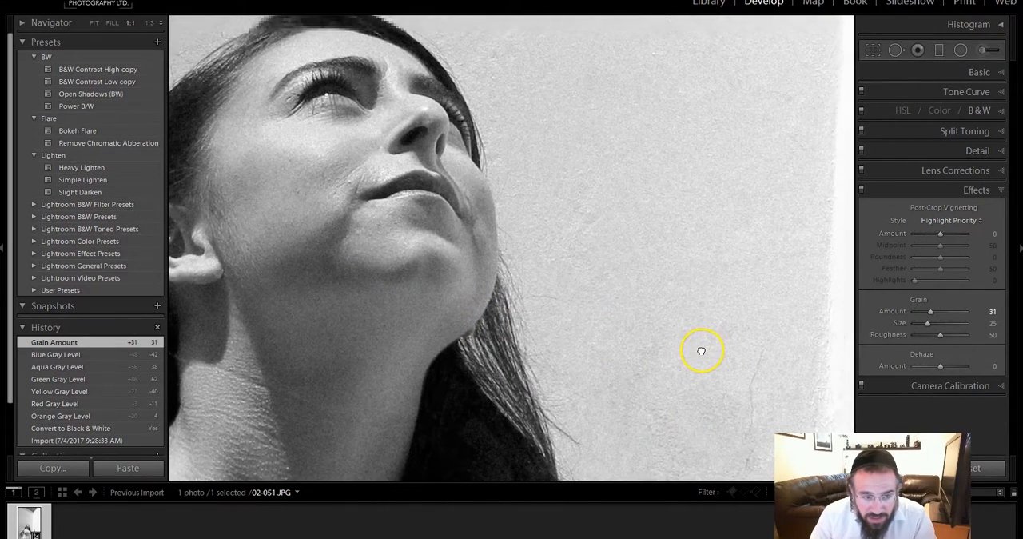
mouse_move(939, 233)
left_mouse_down()
mouse_move(952, 233)
mouse_move(936, 235)
left_mouse_up()
double_click(900, 234)
left_click_drag(928, 320, 933, 318)
Step: Return to the full photo view and raise the Basic Contrast to +26
left_click(975, 73)
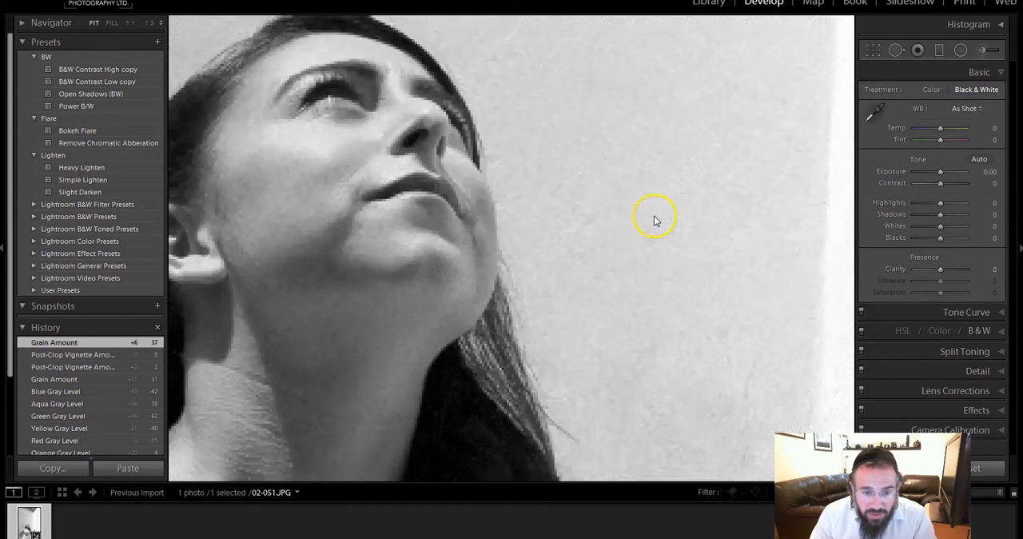
left_click(653, 216)
left_click_drag(932, 182, 948, 183)
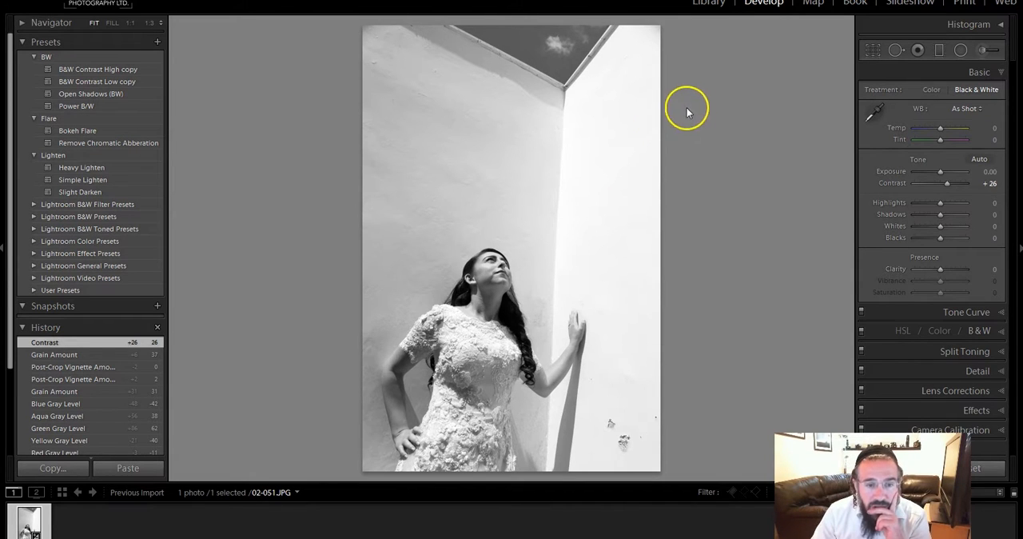
Step: Darken the bright wall's lower-right corner with an adjustment brush at Exposure −1.52, Size 26, Feather 100 and Flow 48
left_click(982, 50)
left_click_drag(940, 136, 930, 141)
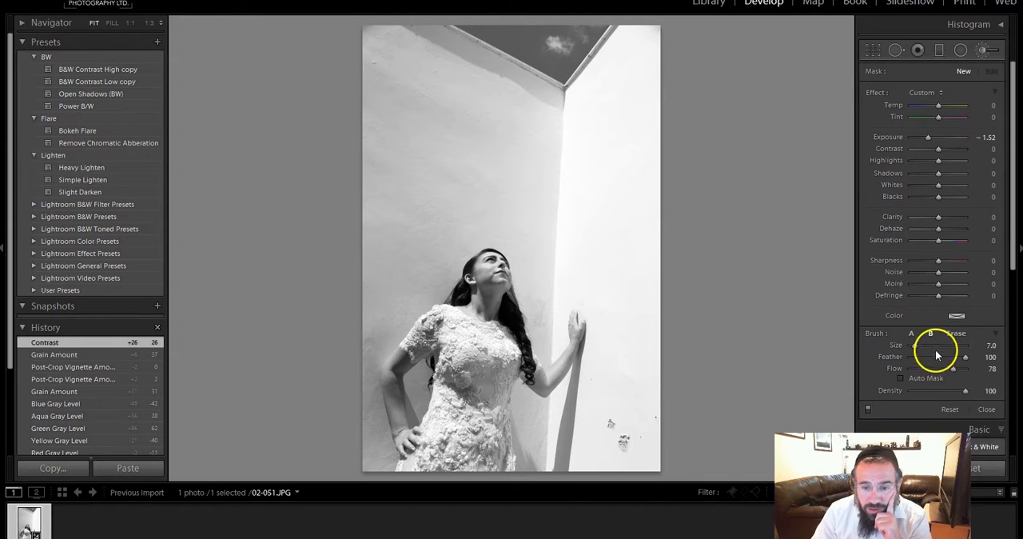
left_click_drag(936, 372, 939, 372)
scroll(679, 284, "up", 6)
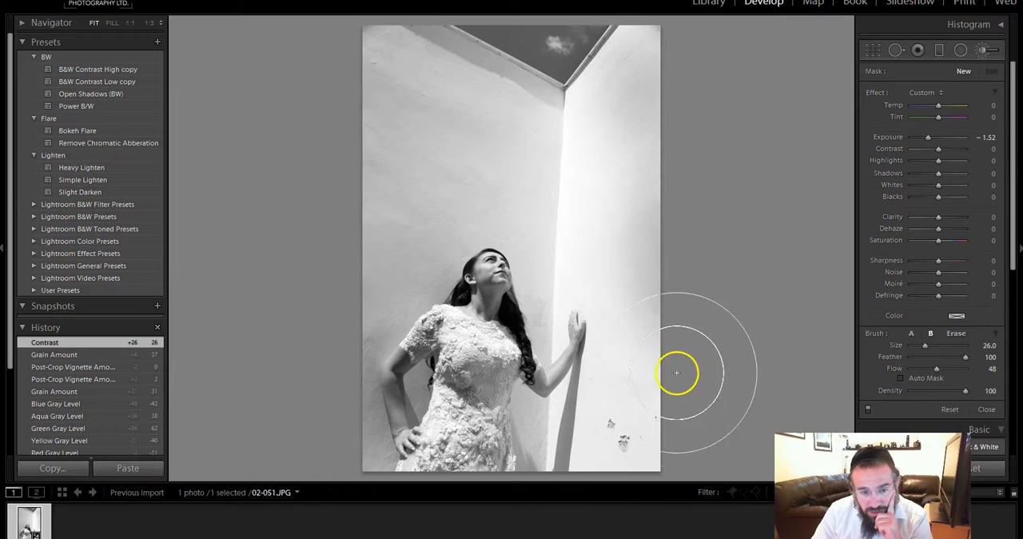
left_click_drag(645, 446, 636, 451)
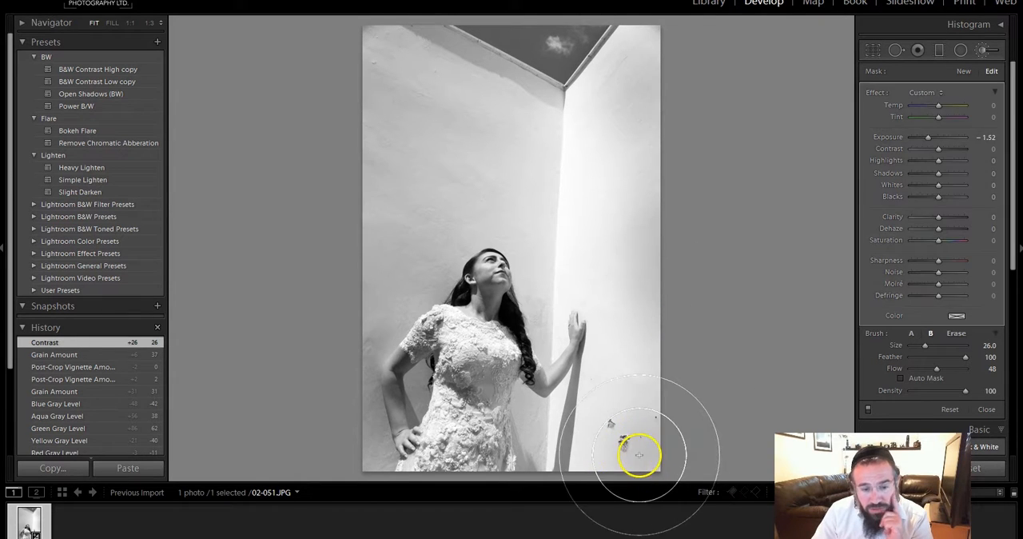
Step: Heal the blemishes on the lower part of the bright wall with Spot Removal at Size 80, Feather 38 and Opacity 100
left_click(896, 49)
scroll(624, 441, "up", 5)
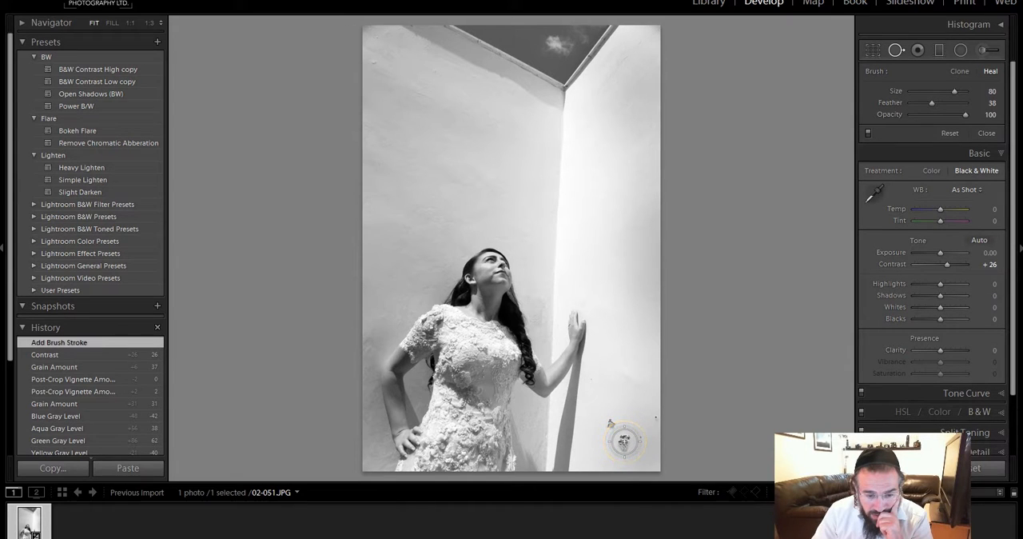
left_click(613, 427)
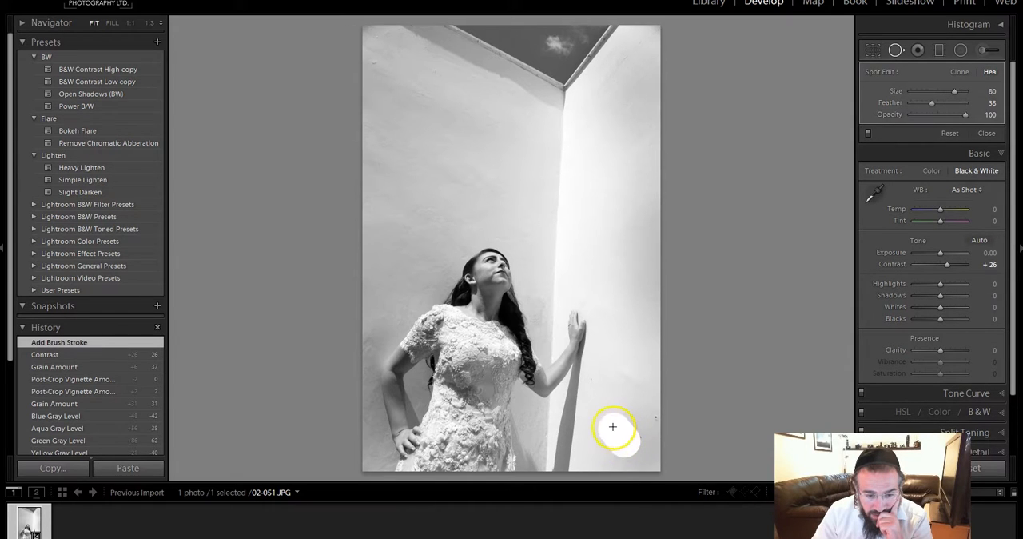
left_click(681, 467)
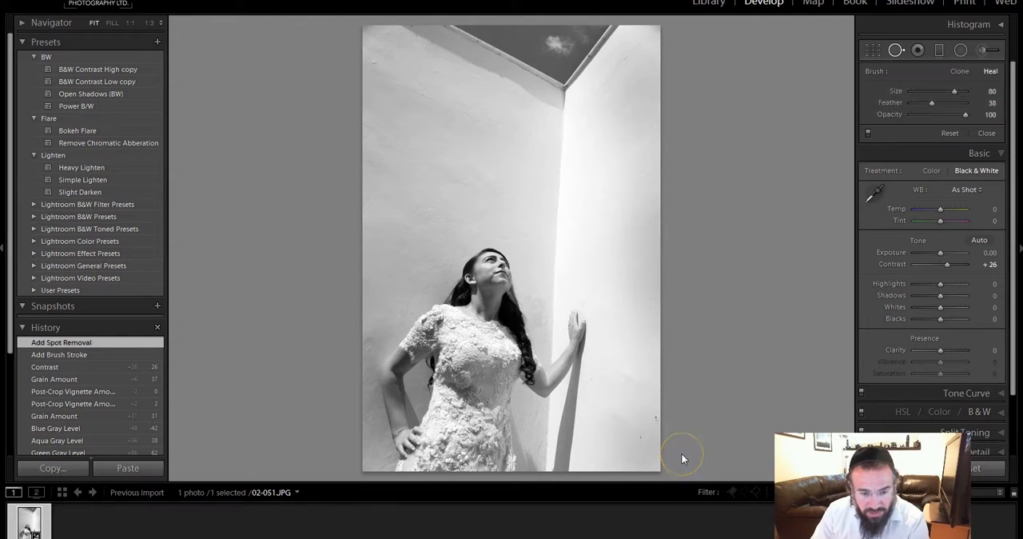
Step: Paint a new adjustment brush mask at Exposure −1.52 and Size 26 down the outer side of the bright wall
left_click(983, 48)
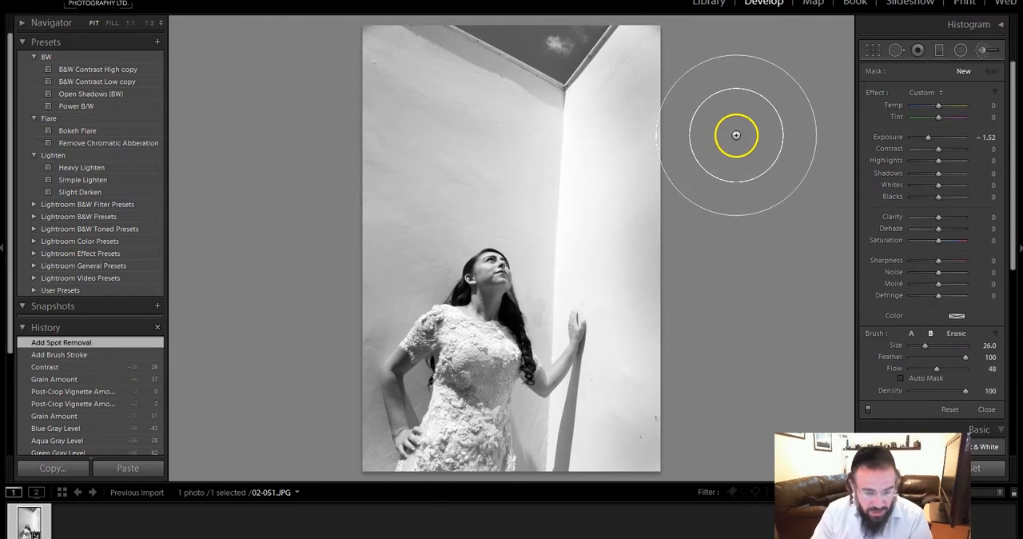
left_click(654, 60)
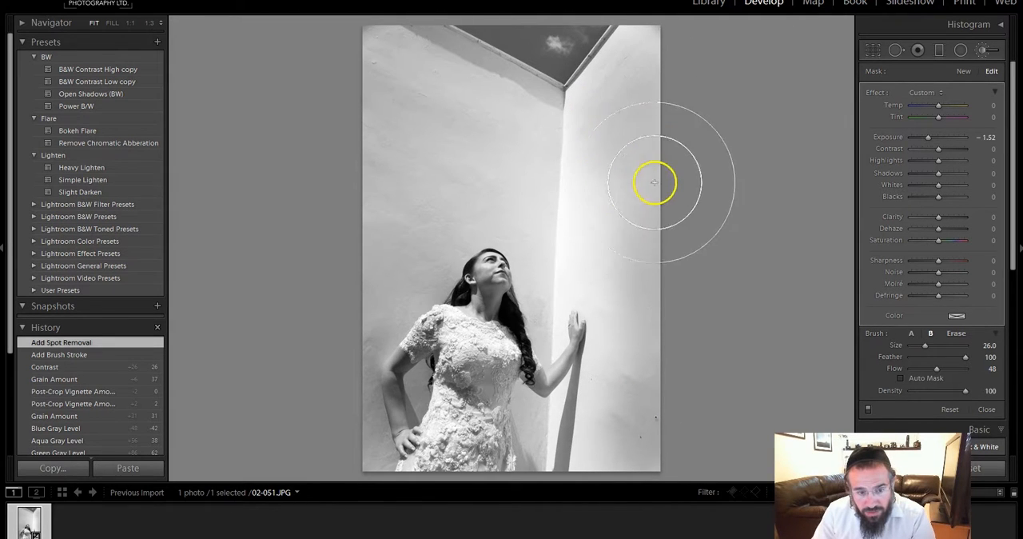
mouse_move(660, 468)
left_mouse_down()
mouse_move(628, 455)
mouse_move(530, 457)
mouse_move(601, 446)
mouse_move(645, 393)
mouse_move(626, 409)
mouse_move(640, 297)
mouse_move(620, 228)
mouse_move(631, 251)
left_mouse_up()
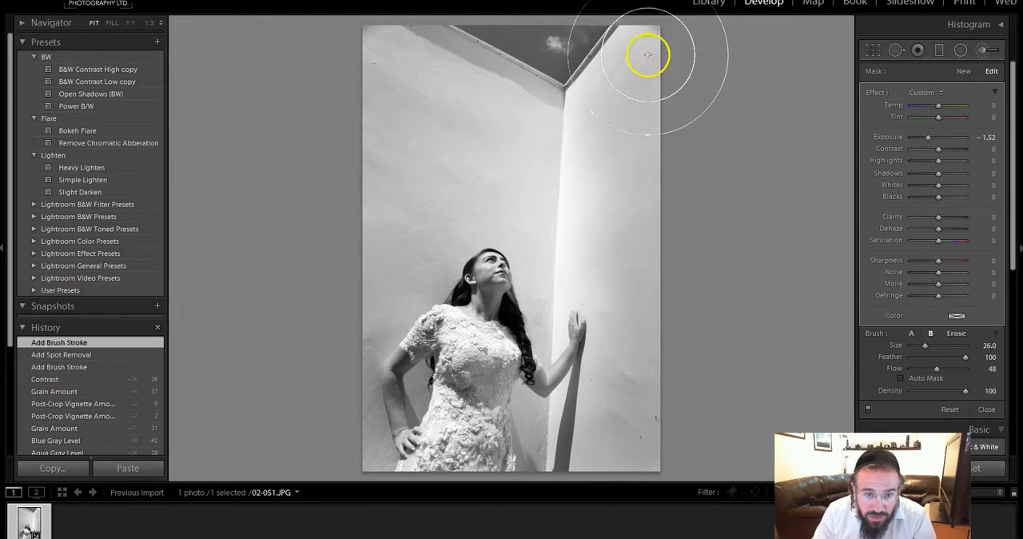
mouse_move(671, 113)
left_mouse_down()
mouse_move(703, 199)
mouse_move(699, 383)
mouse_move(837, 333)
left_mouse_up()
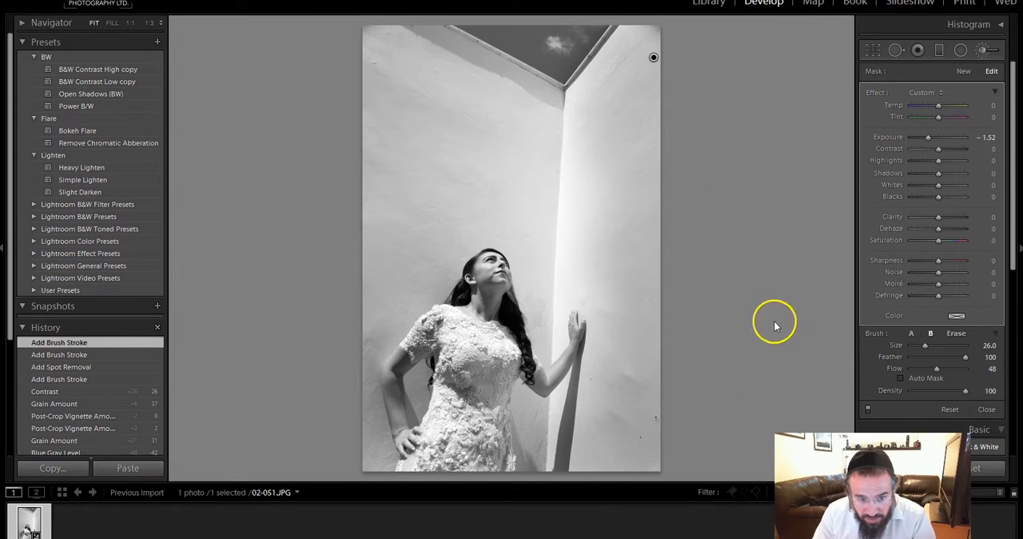
Step: Deepen the darkening along the photo's right edge with a second brush mask at Exposure −1.52, enlarging the brush to Size 25
left_click(963, 71)
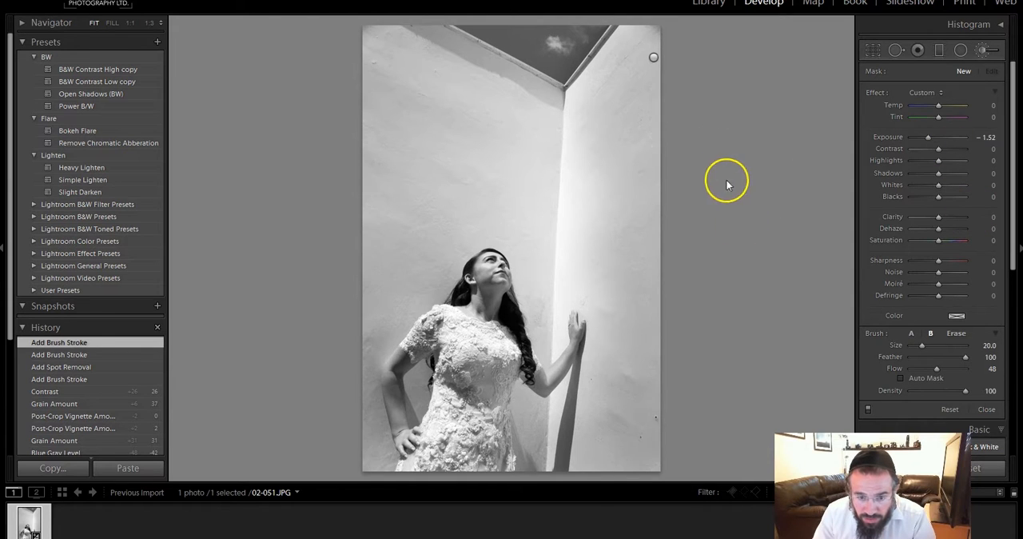
scroll(681, 130, "down", 4)
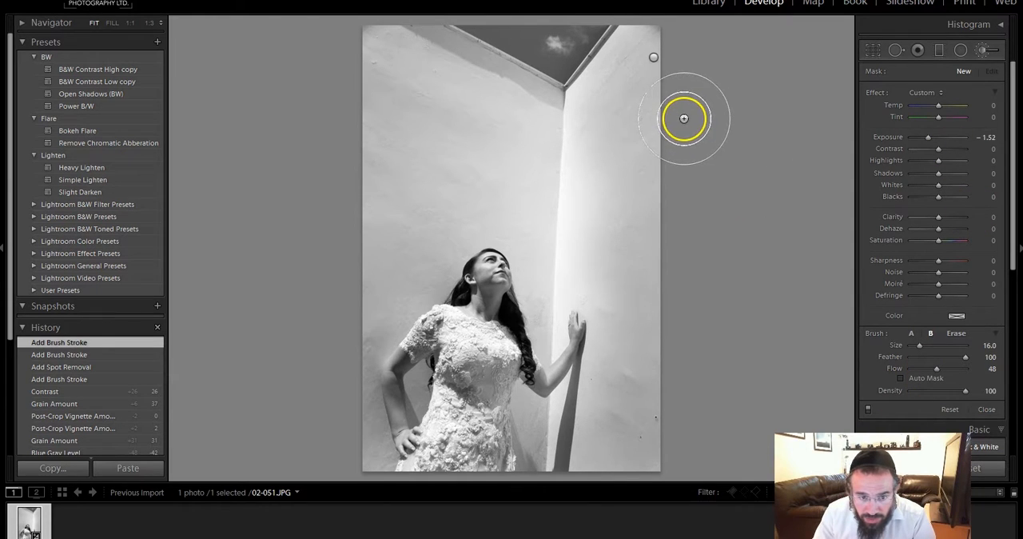
mouse_move(677, 135)
left_mouse_down()
mouse_move(685, 27)
mouse_move(678, 158)
mouse_move(728, 231)
left_mouse_up()
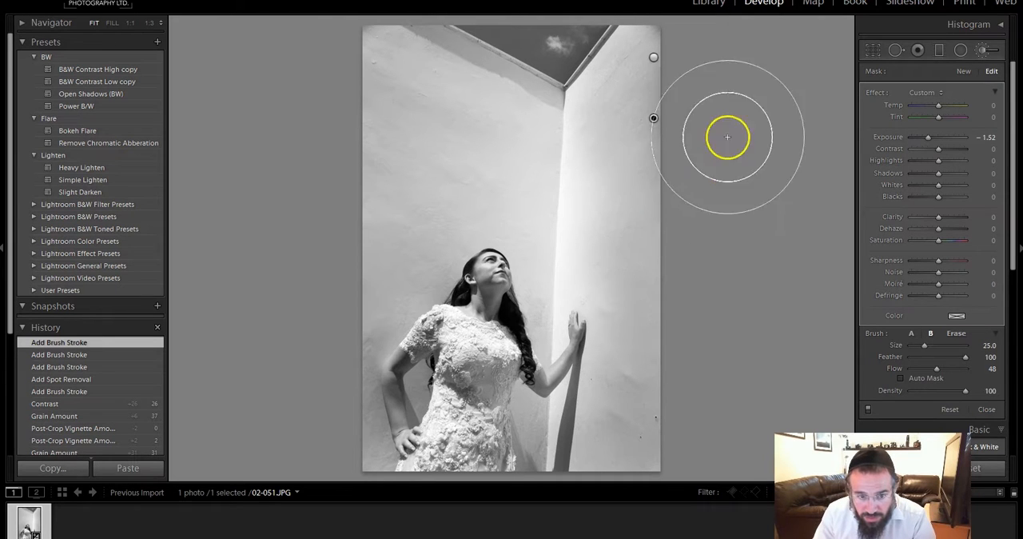
scroll(687, 36, "up", 5)
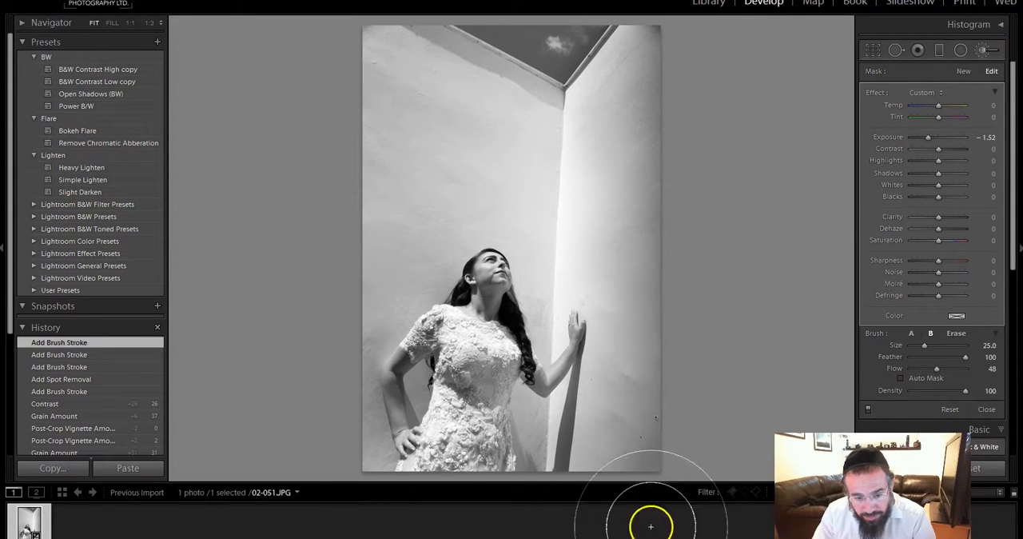
mouse_move(697, 322)
left_mouse_down()
mouse_move(728, 87)
mouse_move(672, 25)
mouse_move(695, 85)
mouse_move(692, 318)
left_mouse_up()
mouse_move(355, 142)
left_mouse_down()
mouse_move(360, 50)
mouse_move(370, 69)
mouse_move(366, 59)
mouse_move(390, 30)
mouse_move(330, 211)
mouse_move(316, 197)
mouse_move(313, 209)
mouse_move(354, 76)
mouse_move(335, 116)
mouse_move(347, 68)
mouse_move(306, 134)
mouse_move(405, 27)
mouse_move(364, 96)
left_mouse_up()
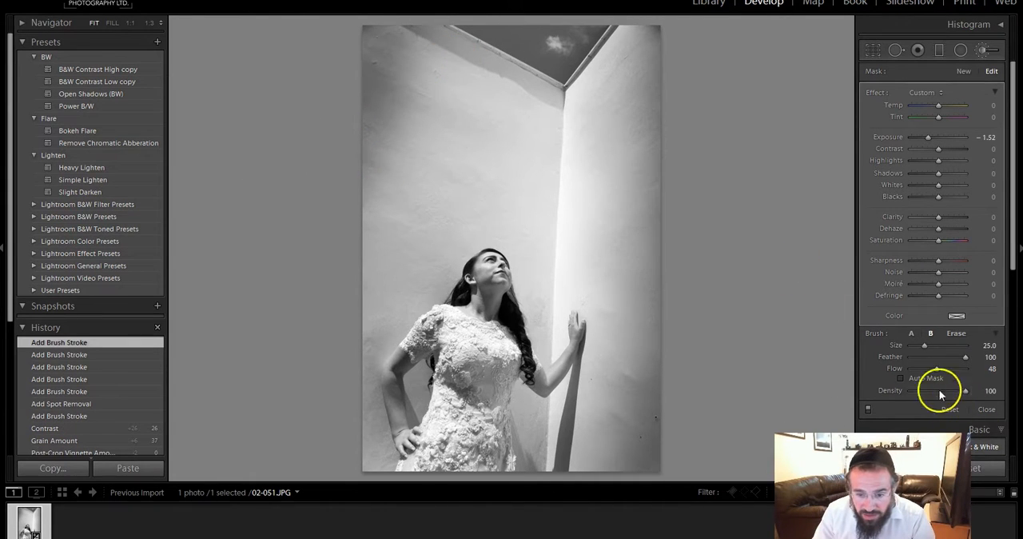
left_click(955, 333)
scroll(561, 224, "up", 5)
mouse_move(406, 155)
left_mouse_down()
mouse_move(380, 79)
mouse_move(387, 39)
mouse_move(332, 185)
mouse_move(397, 33)
mouse_move(360, 64)
left_mouse_up()
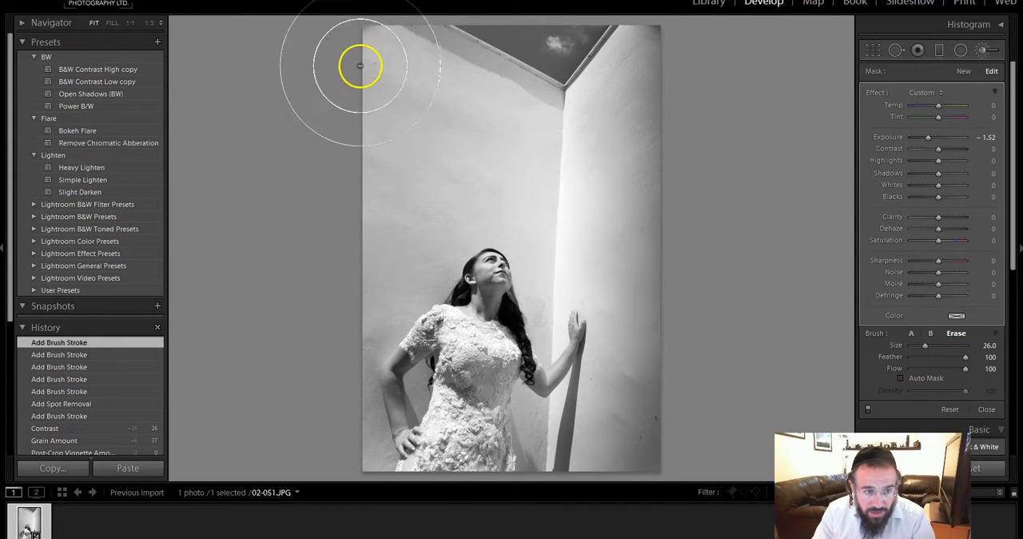
Step: Darken the photo's left edge with a new Size 25 brush mask, set its Exposure to −0.69 and close the brush
left_click(963, 72)
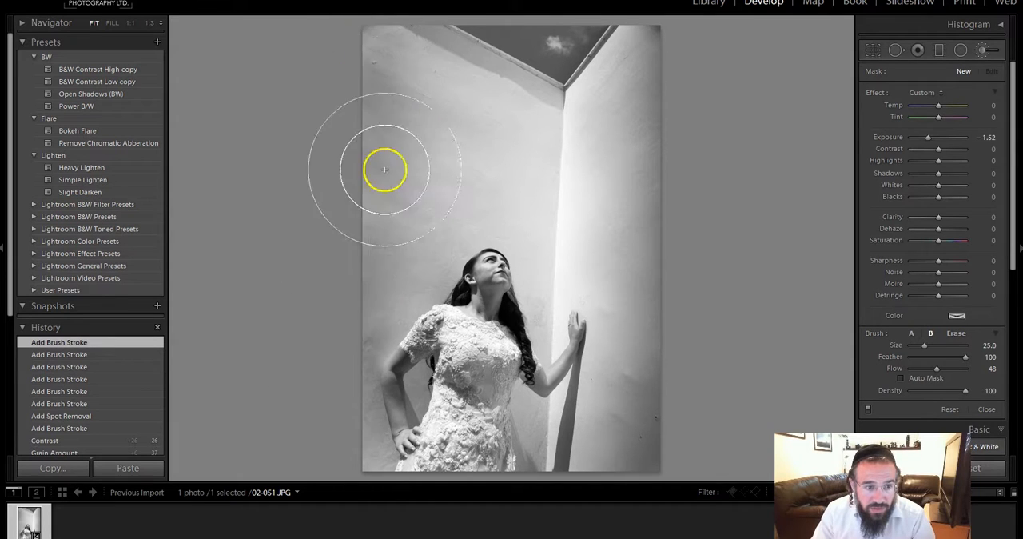
left_click_drag(331, 348, 325, 376)
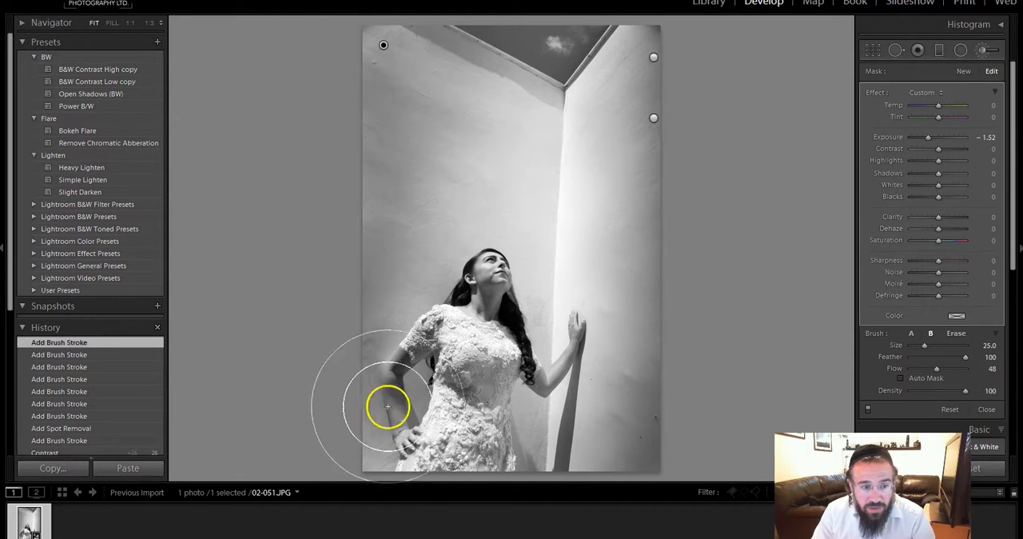
left_click_drag(930, 140, 934, 139)
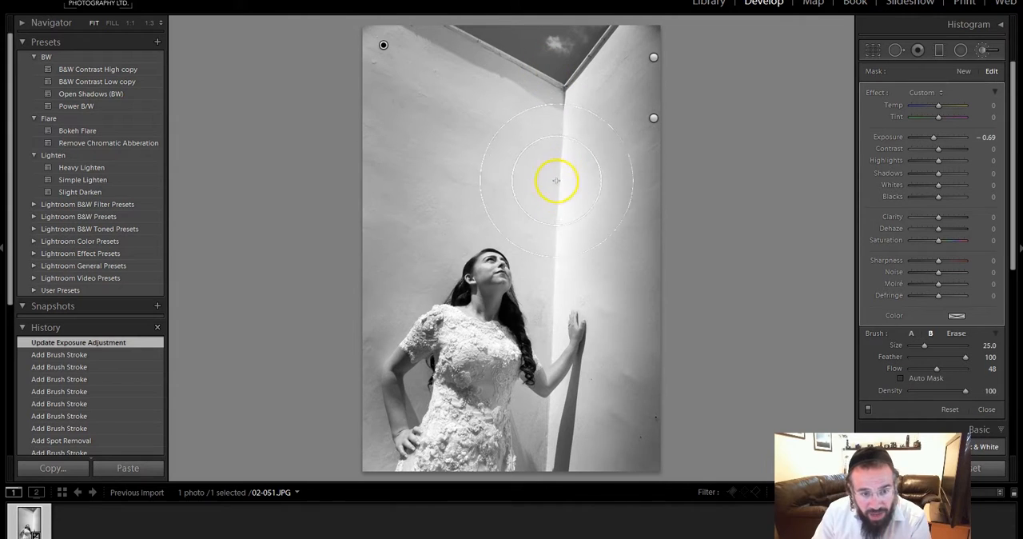
left_click(982, 50)
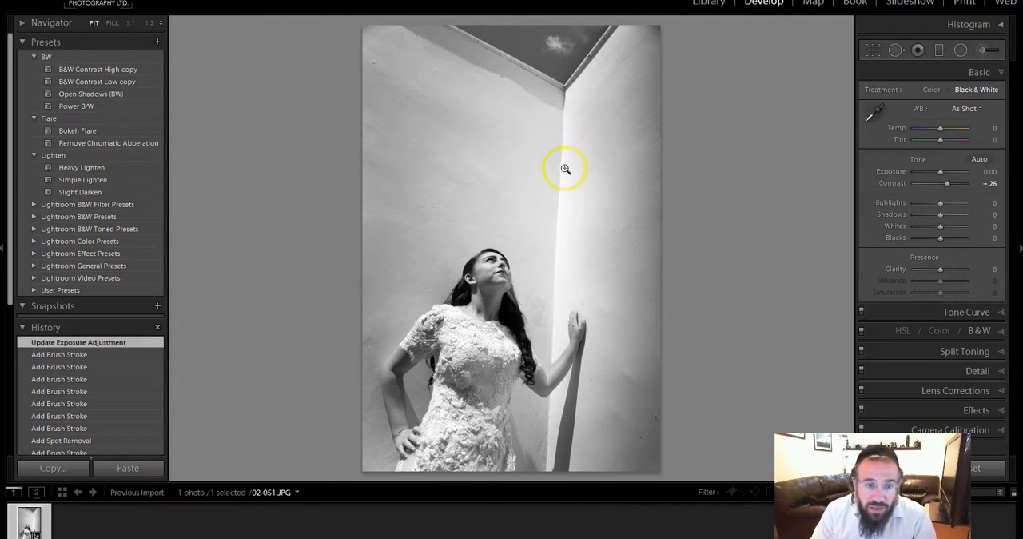
Step: Paint a new adjustment brush mask at Exposure −1.52 over the middle of the wall corner, enlarging the brush from Size 9 to 22
left_click(988, 52)
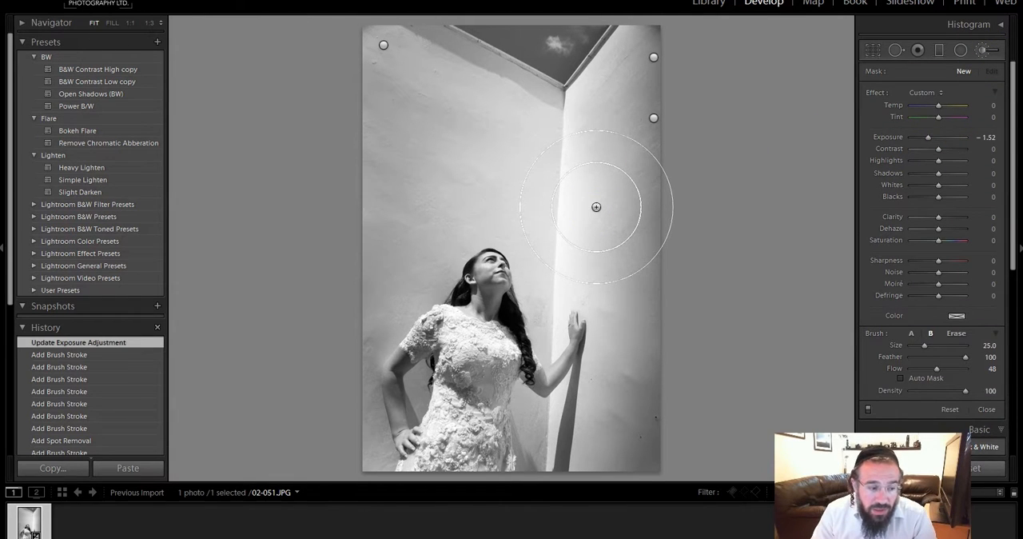
scroll(635, 203, "down", 3)
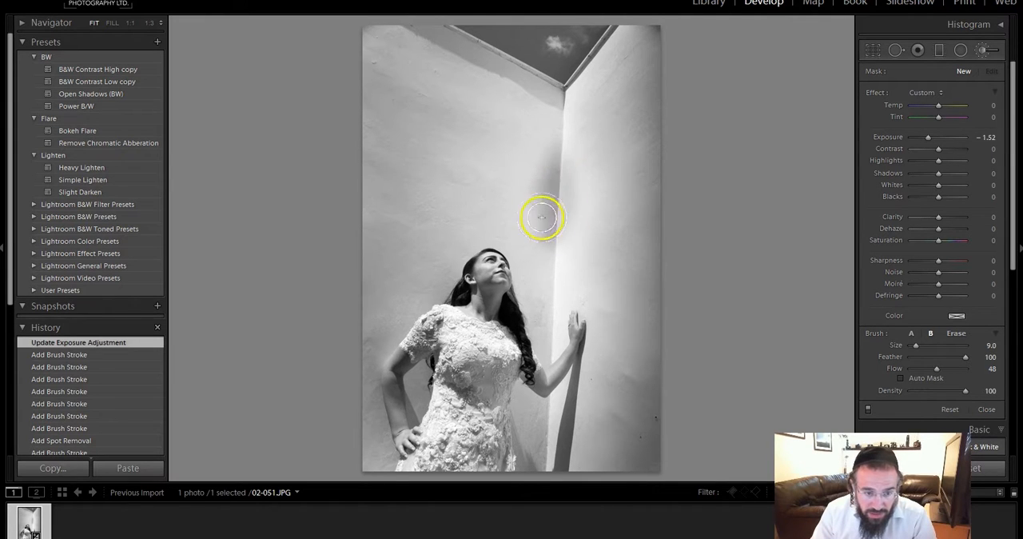
left_click_drag(538, 189, 567, 211)
scroll(567, 211, "up", 3)
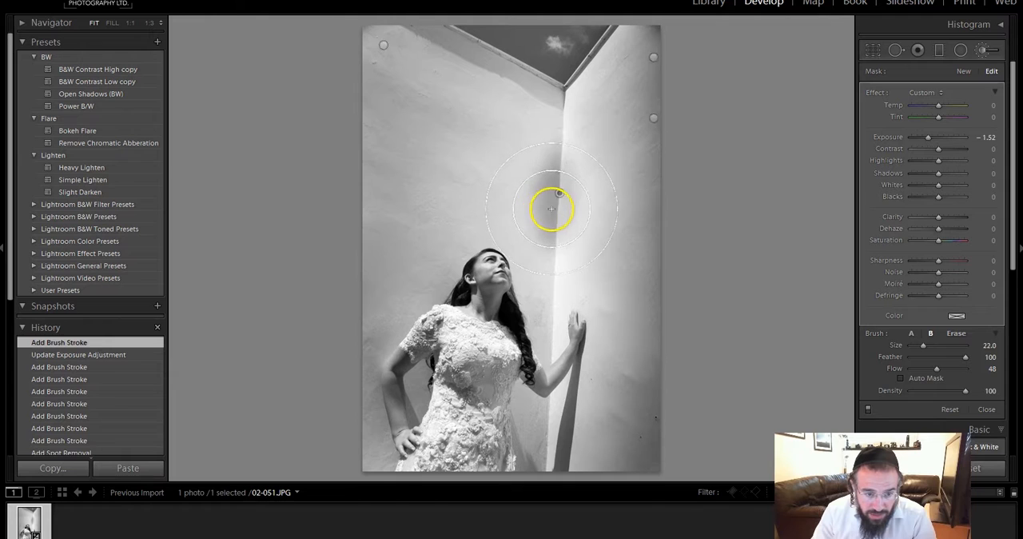
left_click(564, 190)
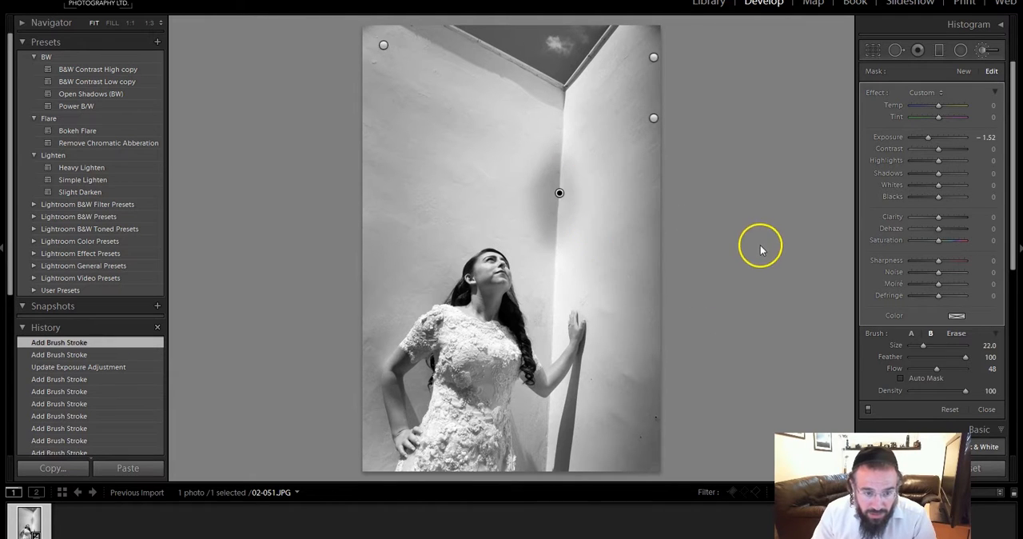
Step: Set the wall corner mask's Contrast to 43 and Exposure to −0.87, adding a Size 10 stroke on the bright side of the corner
double_click(895, 140)
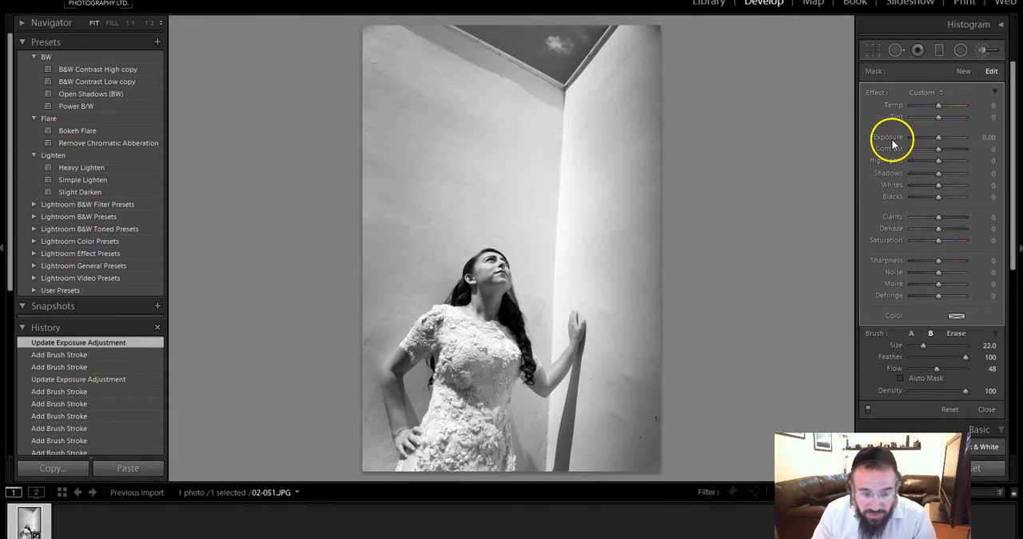
key("o")
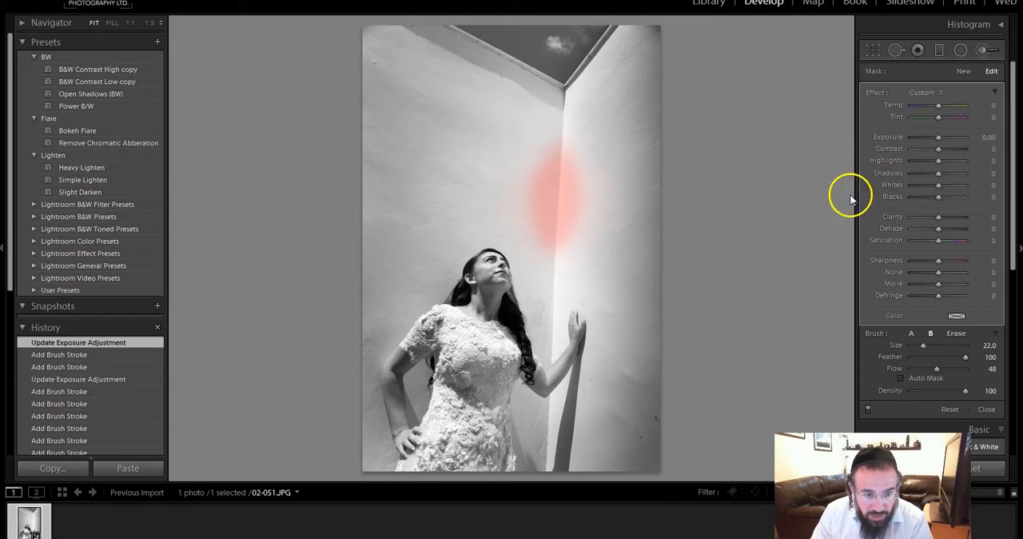
key("o")
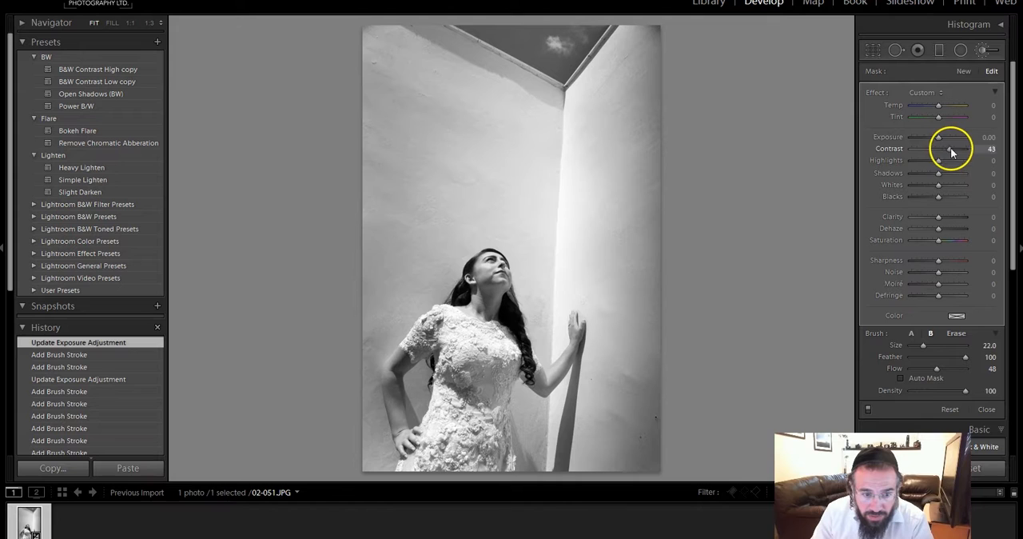
left_click_drag(950, 157, 934, 137)
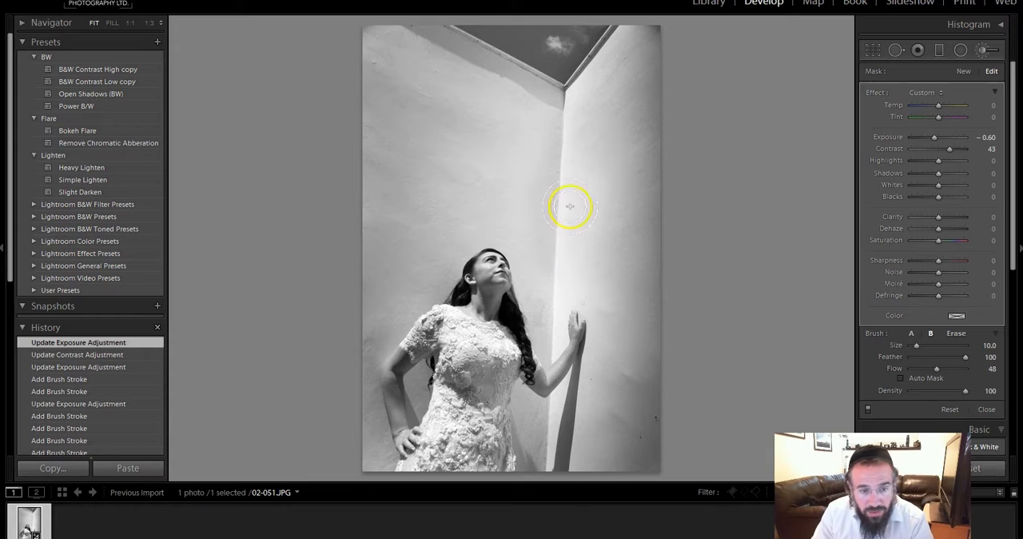
left_click(573, 161)
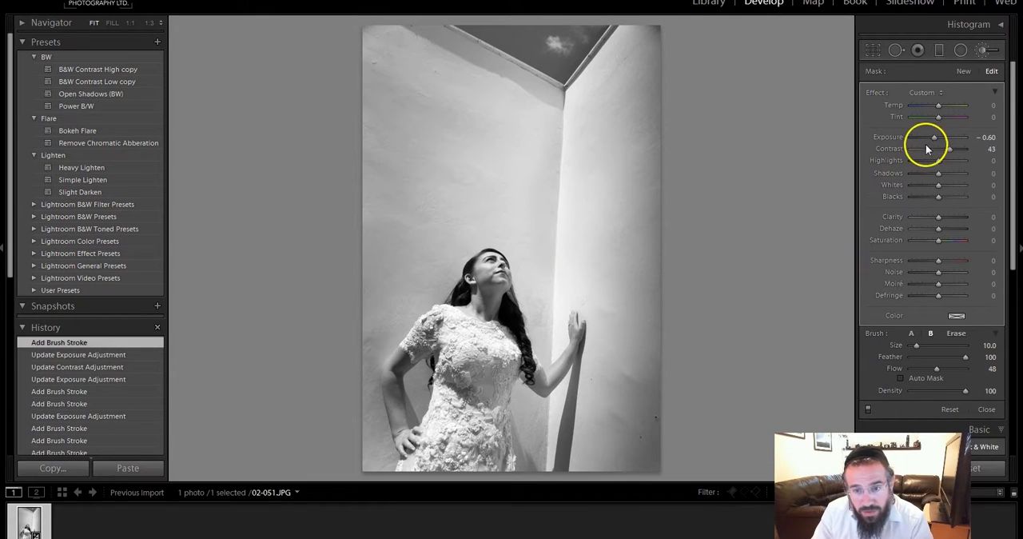
left_click_drag(934, 143, 931, 138)
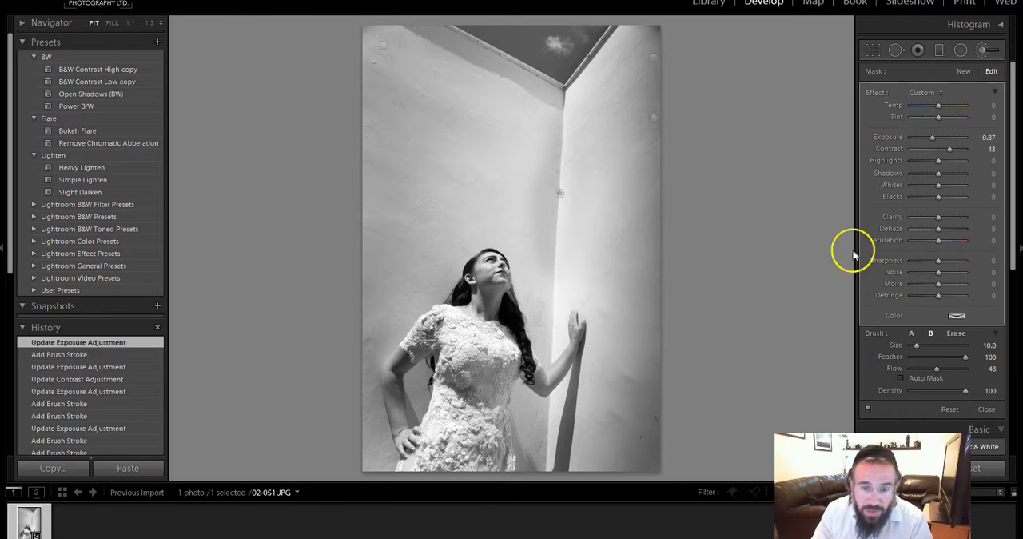
Step: Erase the corner mask's spill from the walls on both sides with the Erase brush at Feather 100 and Flow 100
left_click(959, 334)
scroll(623, 214, "down", 10)
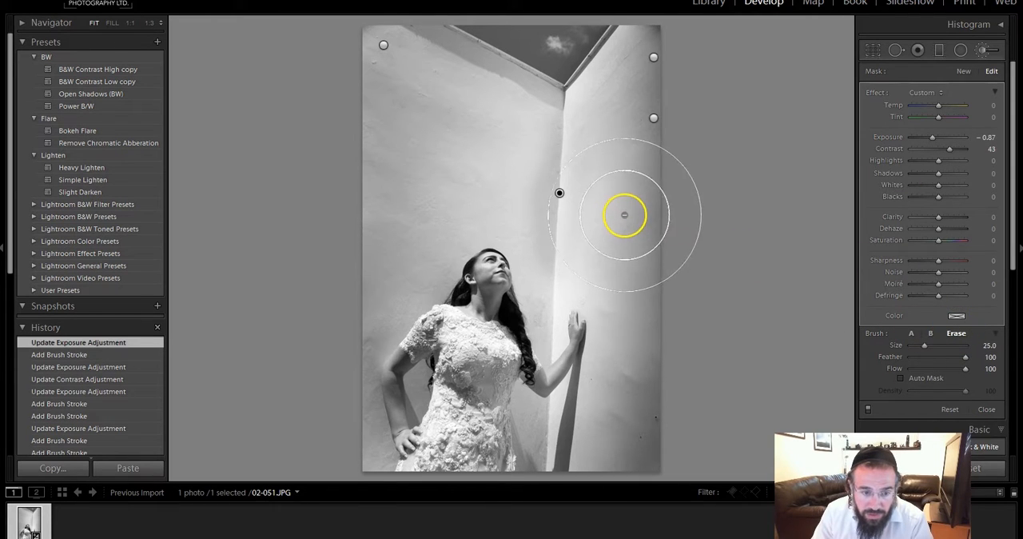
mouse_move(613, 210)
left_mouse_down()
mouse_move(617, 169)
mouse_move(622, 208)
mouse_move(593, 114)
left_mouse_up()
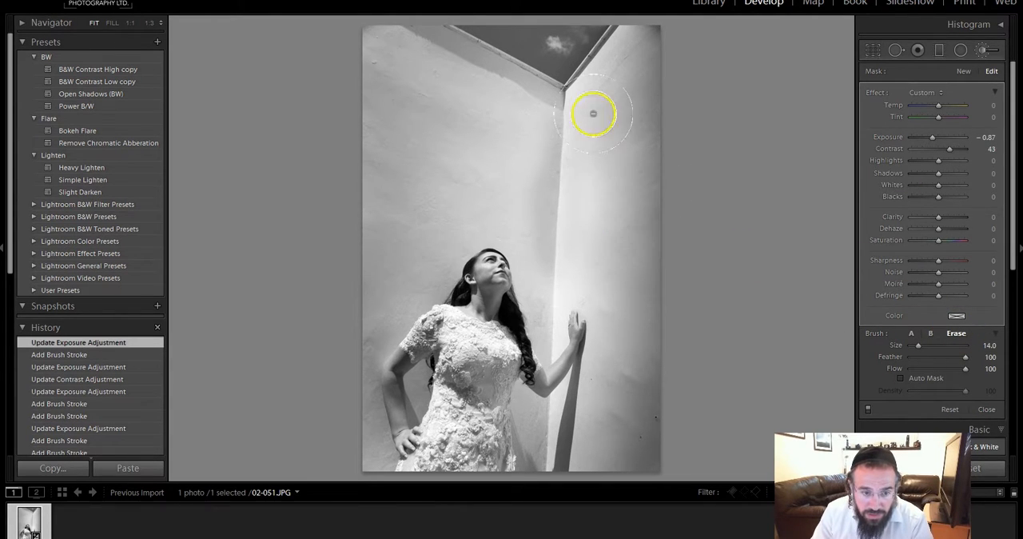
scroll(484, 211, "up", 4)
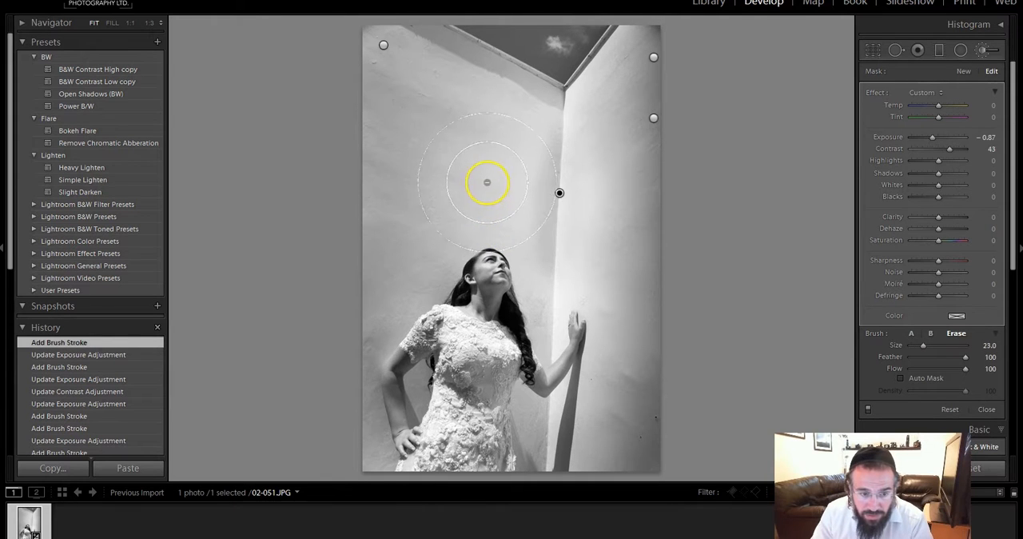
mouse_move(488, 254)
left_mouse_down()
mouse_move(647, 228)
mouse_move(784, 173)
mouse_move(802, 231)
left_mouse_up()
Step: Compare the black-and-white edit with the original color photo several times
key("backslash")
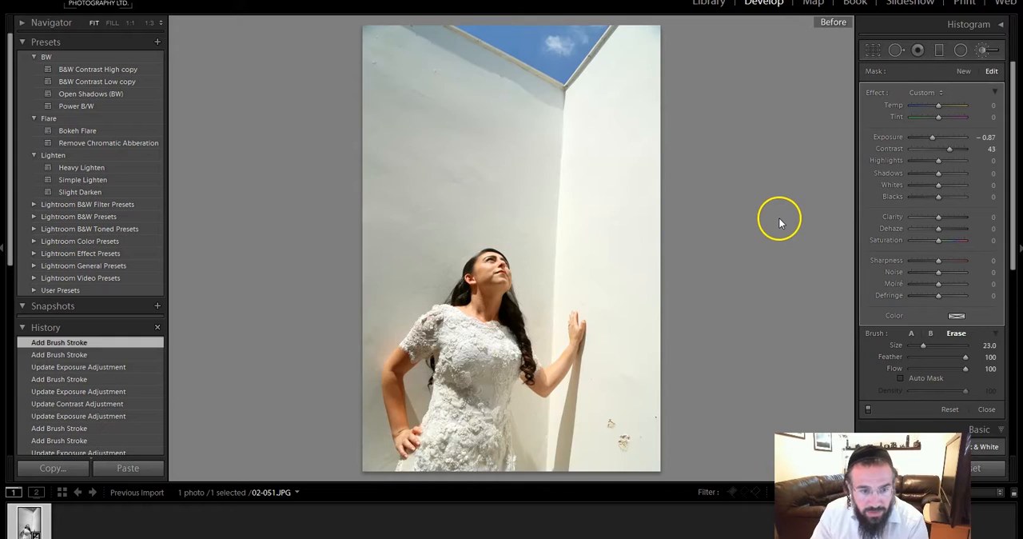
key("backslash")
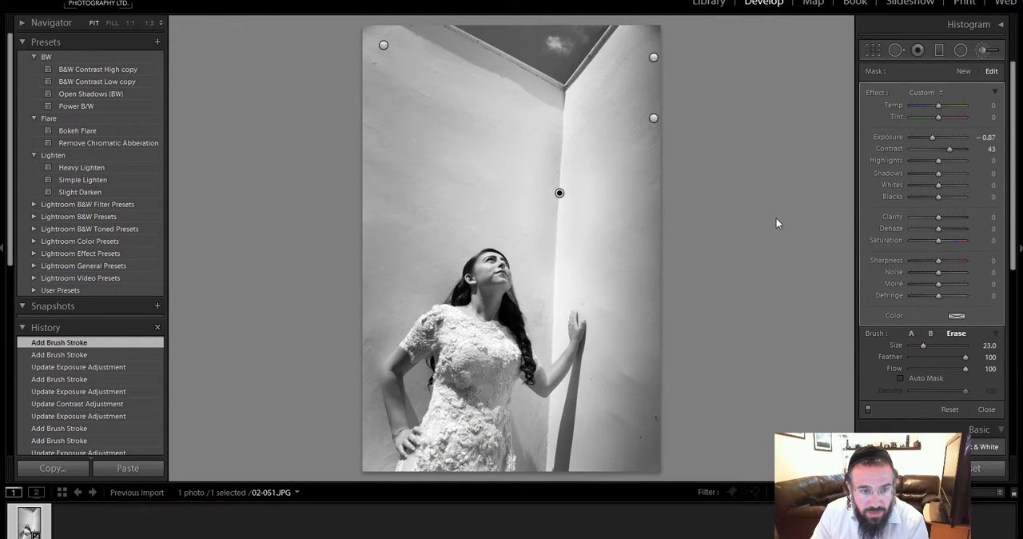
key("backslash")
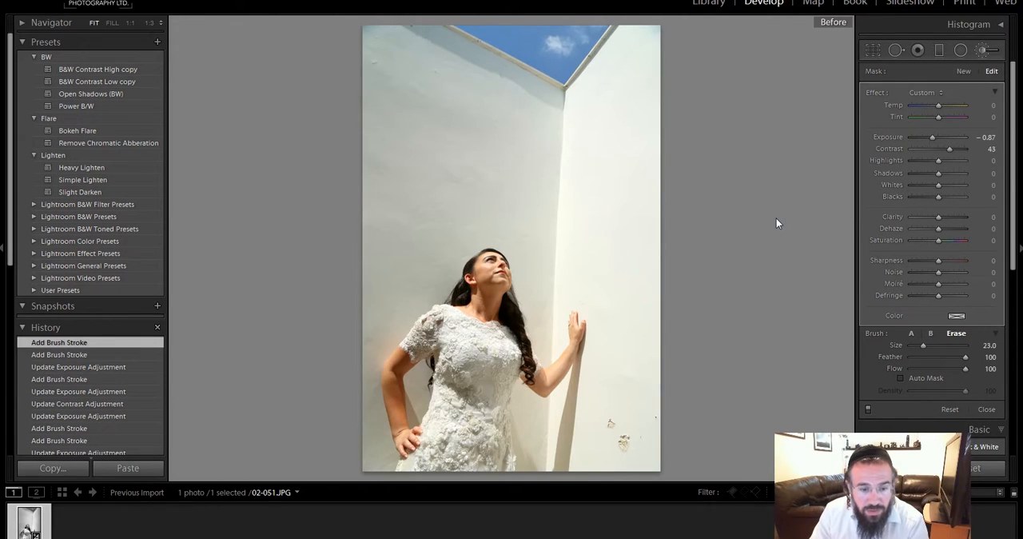
key("backslash")
left_click(767, 221)
key("backslash")
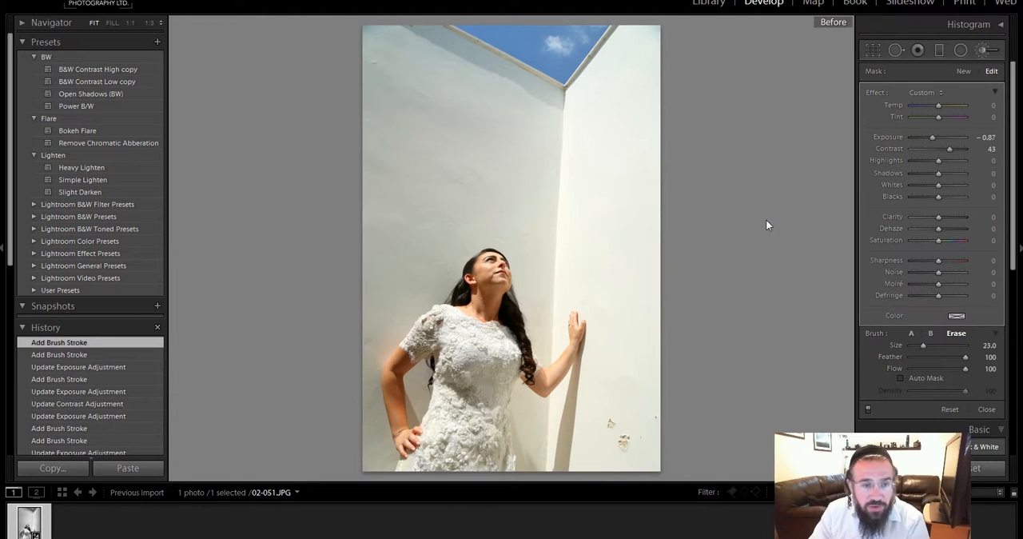
key("backslash")
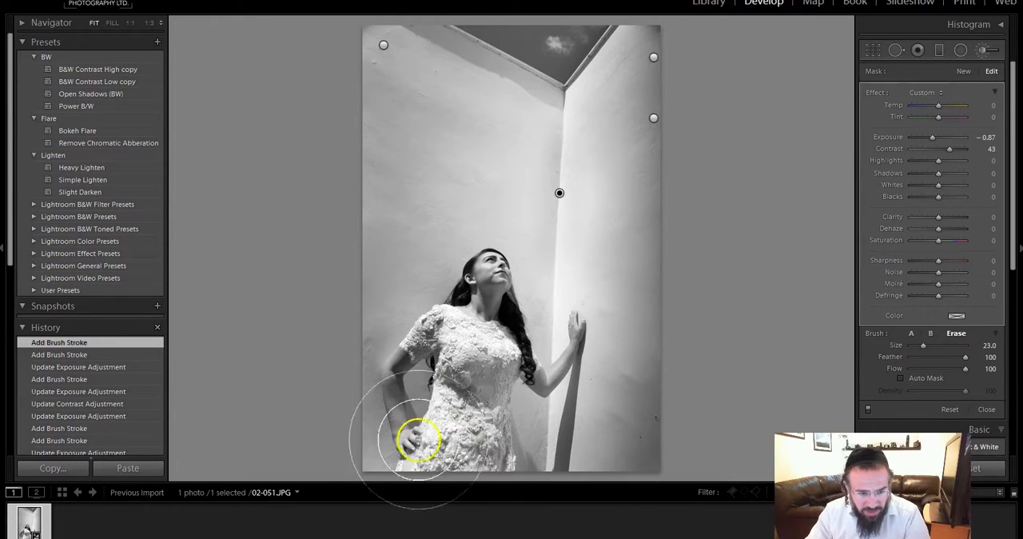
Step: Paint a new brush mask at Exposure −1.52 over the lower dress and the photo's bottom edge, enlarging the brush from Size 10 to 17
left_click(982, 51)
left_click(983, 53)
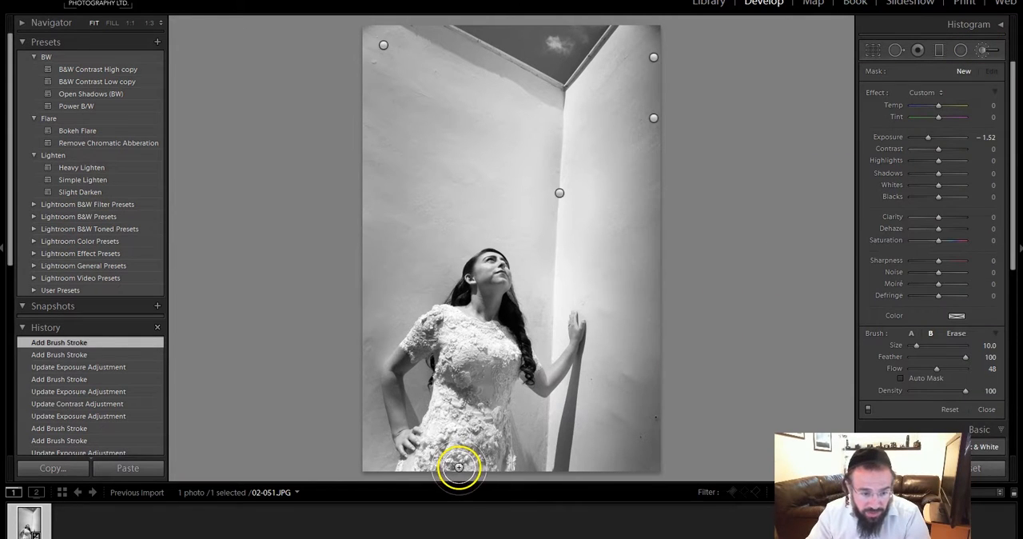
mouse_move(477, 454)
left_mouse_down()
mouse_move(392, 447)
mouse_move(438, 454)
mouse_move(422, 463)
mouse_move(429, 470)
mouse_move(404, 468)
left_mouse_up()
scroll(350, 440, "up", 4)
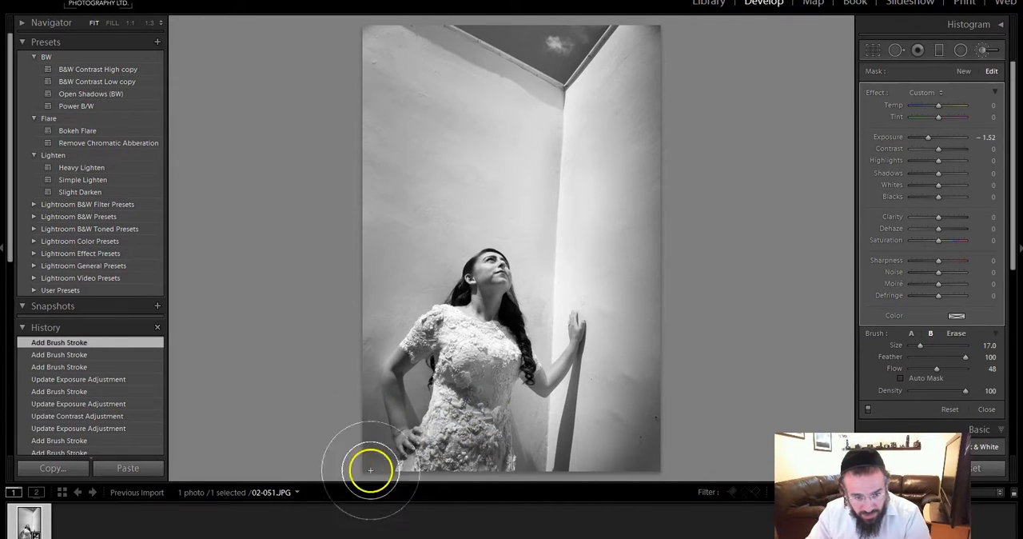
mouse_move(534, 451)
left_mouse_down()
mouse_move(509, 437)
mouse_move(526, 463)
mouse_move(542, 452)
mouse_move(528, 474)
mouse_move(618, 479)
mouse_move(609, 450)
mouse_move(637, 417)
mouse_move(598, 468)
mouse_move(505, 450)
mouse_move(507, 421)
mouse_move(455, 418)
mouse_move(420, 391)
mouse_move(439, 386)
mouse_move(432, 360)
mouse_move(410, 342)
mouse_move(428, 419)
mouse_move(487, 463)
mouse_move(458, 459)
mouse_move(390, 335)
mouse_move(385, 371)
mouse_move(369, 348)
mouse_move(367, 400)
mouse_move(336, 379)
mouse_move(415, 449)
mouse_move(565, 470)
mouse_move(650, 459)
mouse_move(651, 487)
mouse_move(535, 434)
left_mouse_up()
Step: Extend the bottom darkening up the photo's outer edges on both sides with the brush enlarged to Size 31
scroll(623, 425, "up", 5)
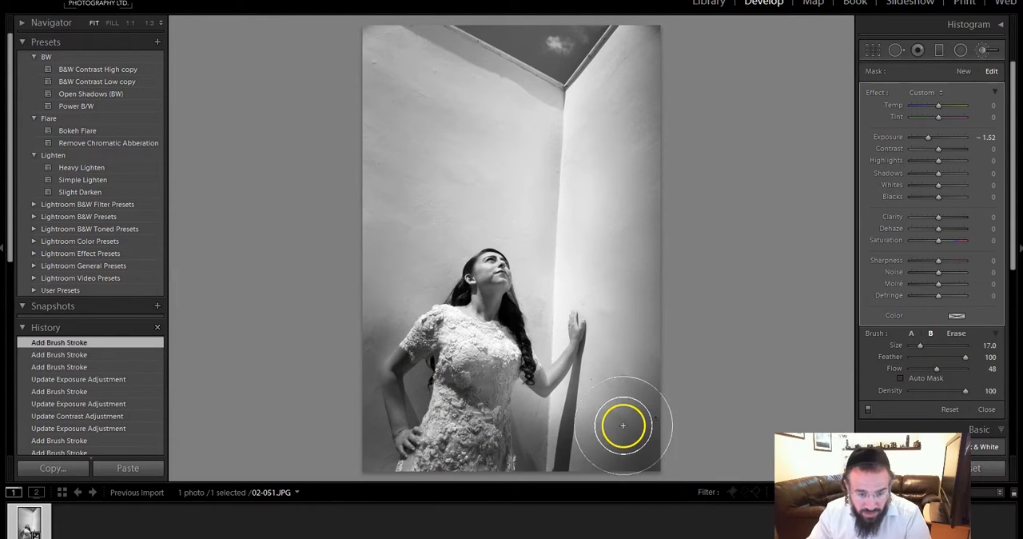
mouse_move(692, 372)
left_mouse_down()
mouse_move(671, 403)
mouse_move(690, 345)
mouse_move(696, 404)
left_mouse_up()
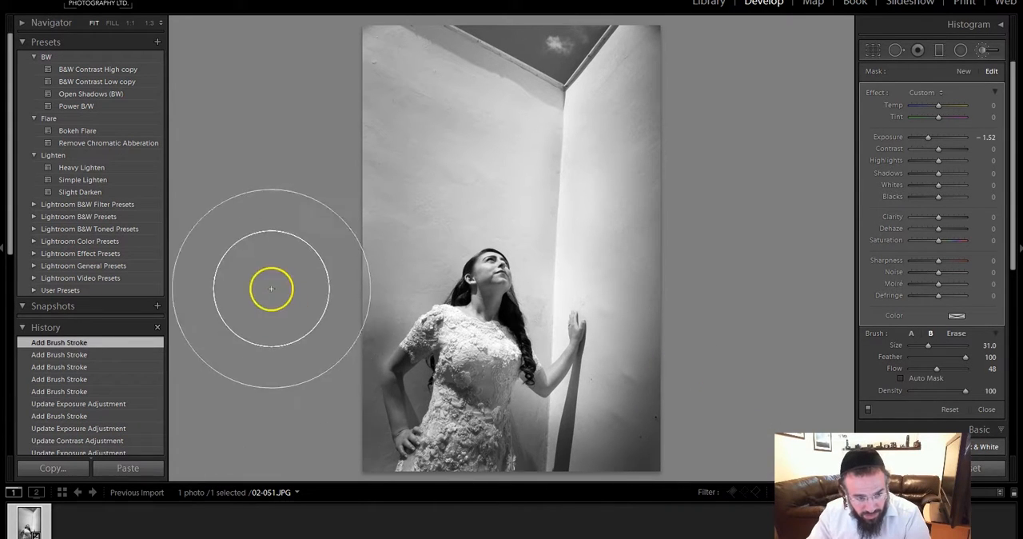
mouse_move(289, 295)
left_mouse_down()
mouse_move(288, 352)
mouse_move(269, 389)
left_mouse_up()
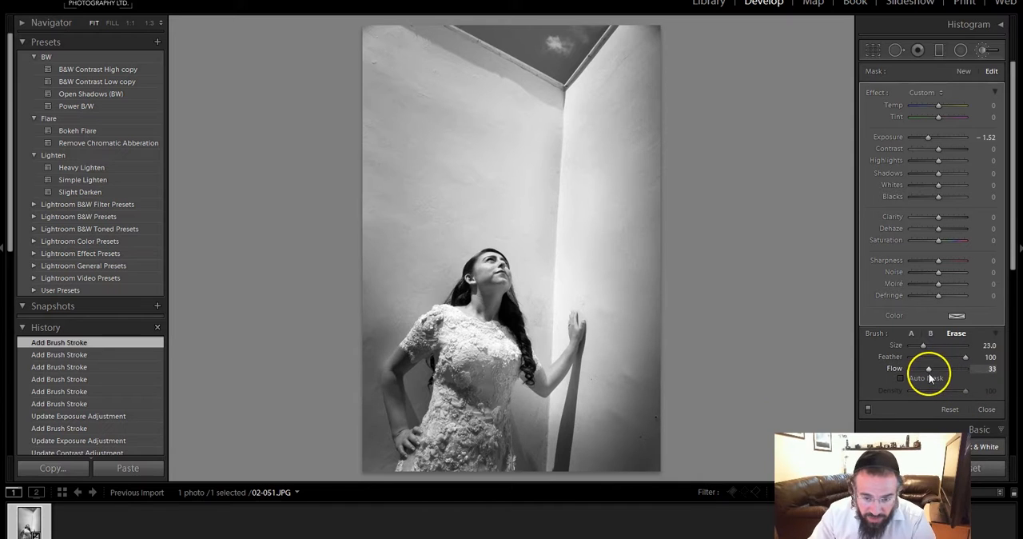
Step: Erase the darkening from the woman's bent arm and hand with the Erase brush at Size 11 and Flow 33
scroll(440, 360, "down", 6)
mouse_move(398, 438)
left_mouse_down()
mouse_move(378, 356)
mouse_move(390, 410)
mouse_move(402, 354)
mouse_move(395, 383)
mouse_move(402, 362)
mouse_move(386, 364)
mouse_move(409, 324)
left_mouse_up()
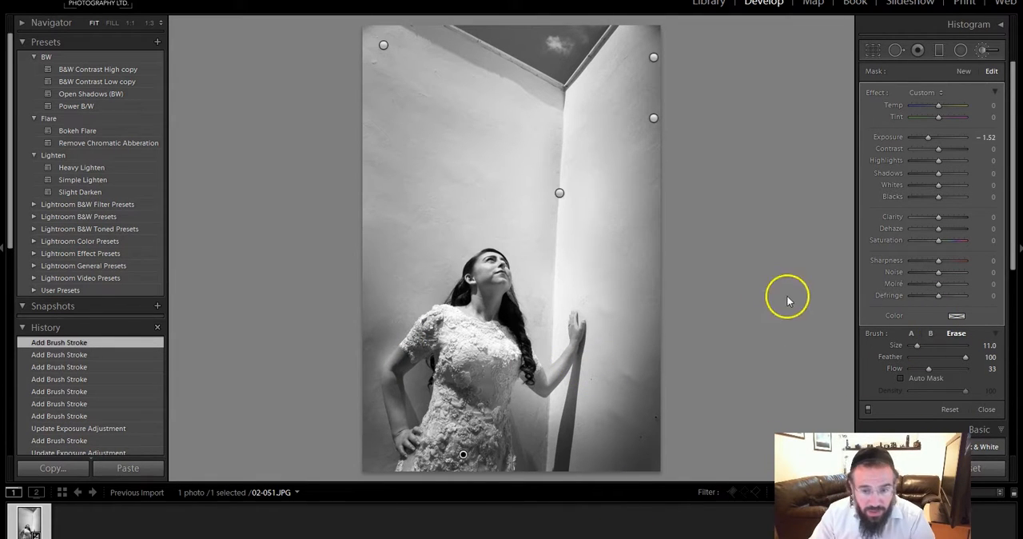
Step: Retouch the darkening around the bent arm with brush A at Size 8, Flow 41 and Auto Mask off, and compare with the original
left_click(911, 334)
scroll(392, 354, "up", 5)
left_click(938, 368)
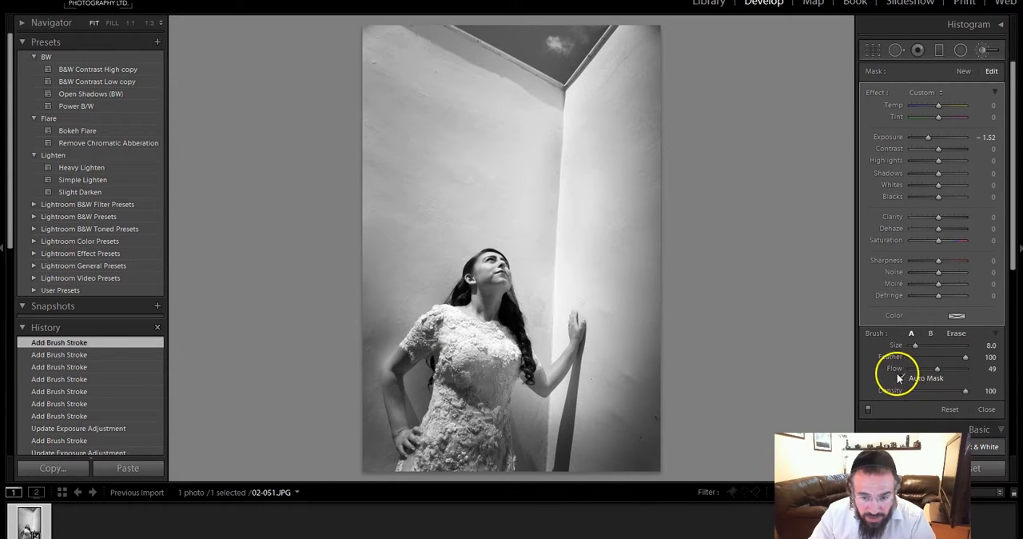
left_click(901, 378)
left_click_drag(937, 372, 933, 371)
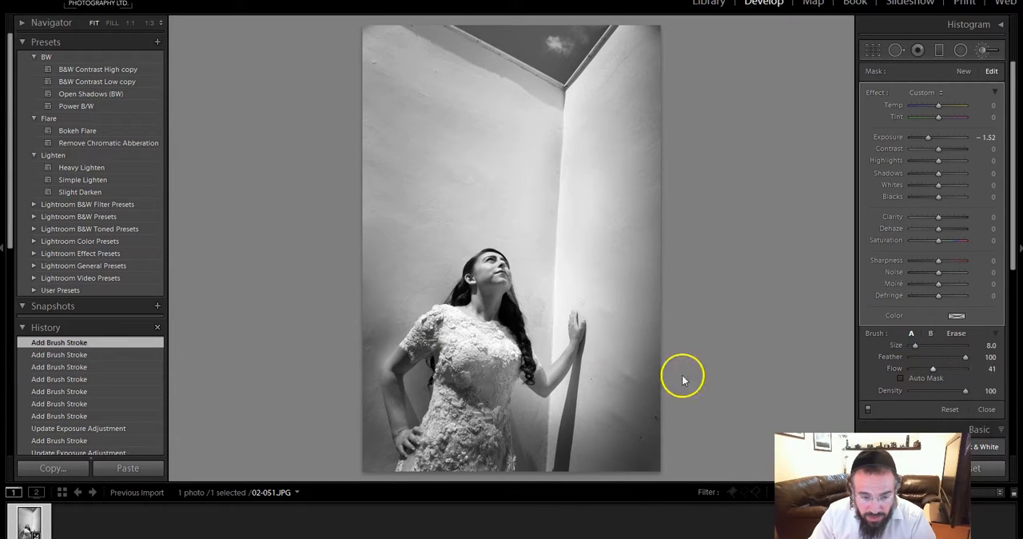
mouse_move(383, 364)
left_mouse_down()
mouse_move(373, 413)
mouse_move(440, 418)
left_mouse_up()
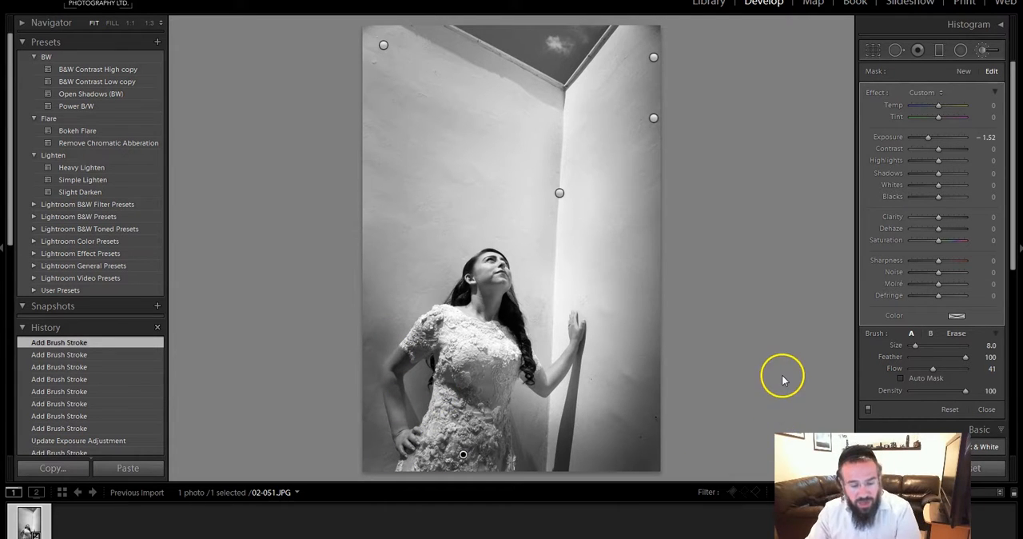
key("backslash")
key("backslash")
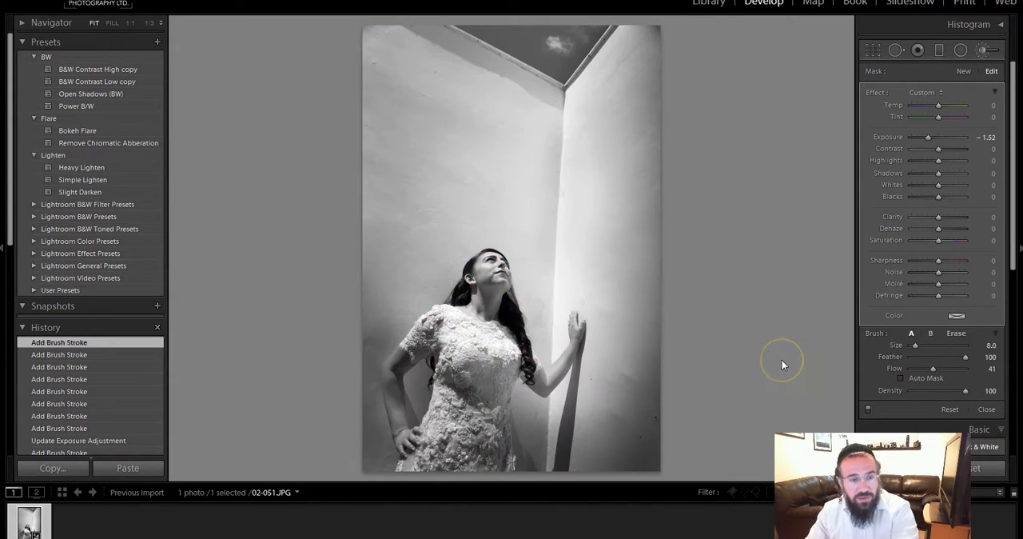